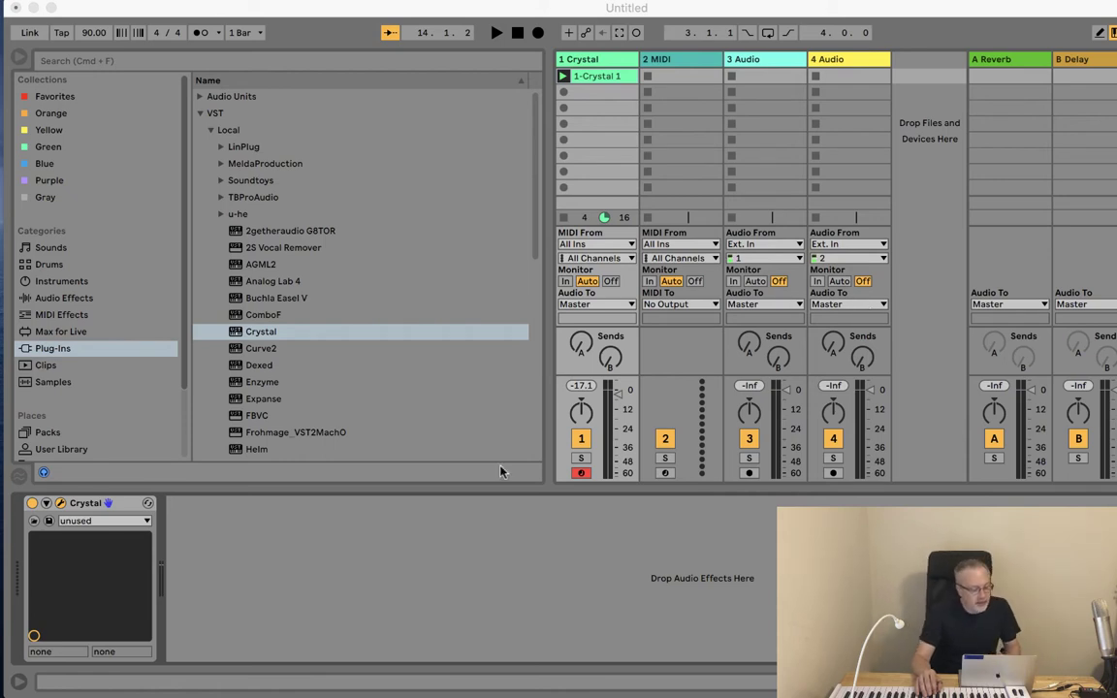
- Open Crystal's plugin window and switch it to the Mixer page
left_click(61, 504)
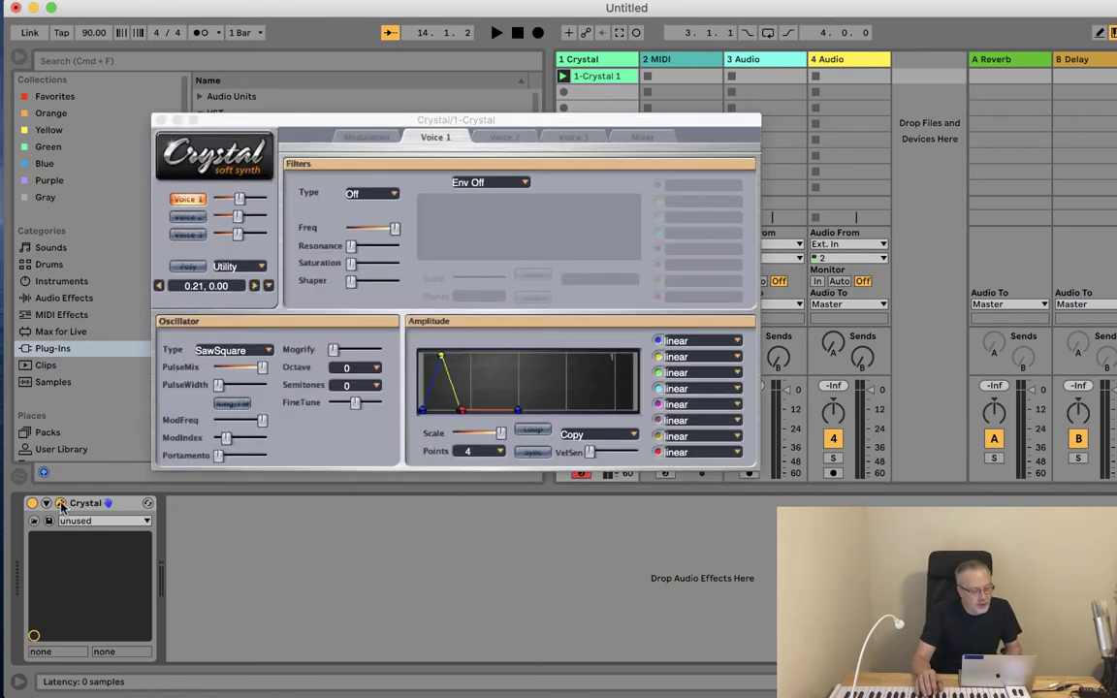
left_click(644, 138)
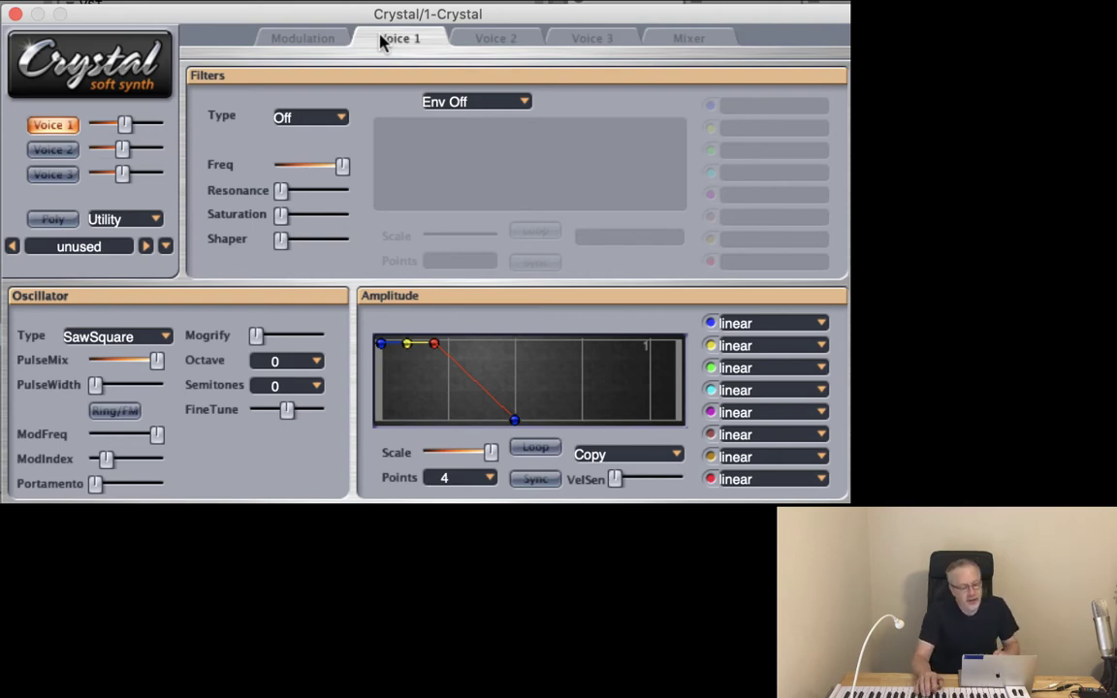
left_click(685, 39)
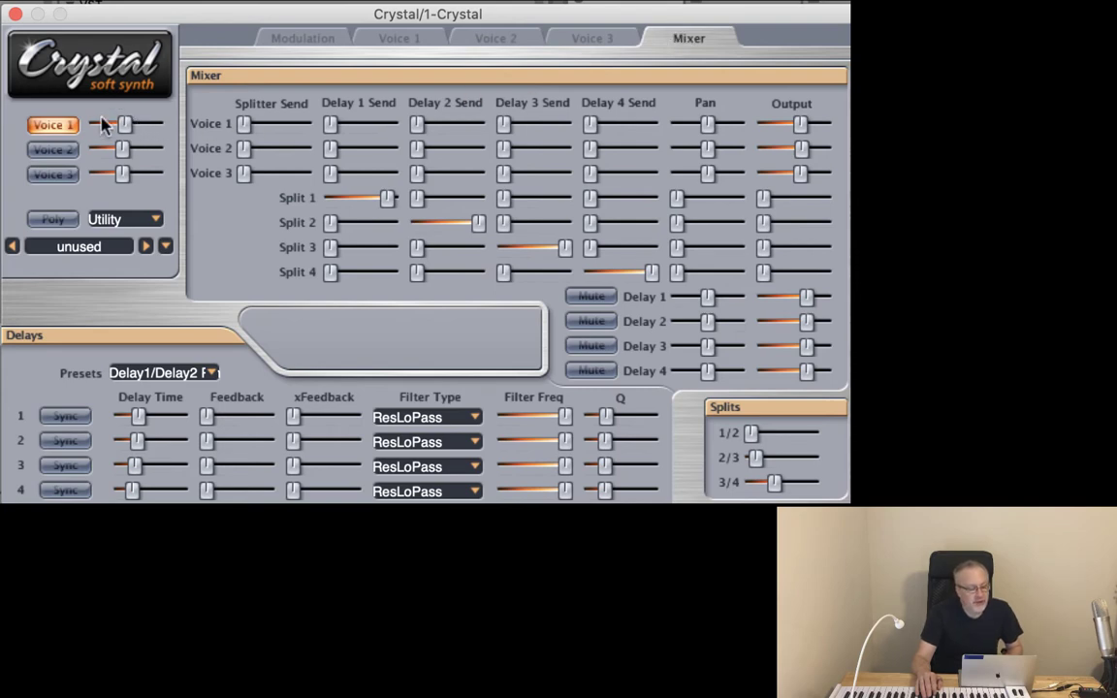
mouse_move(104, 126)
left_mouse_down()
mouse_move(118, 124)
mouse_move(95, 122)
mouse_move(109, 124)
left_mouse_up()
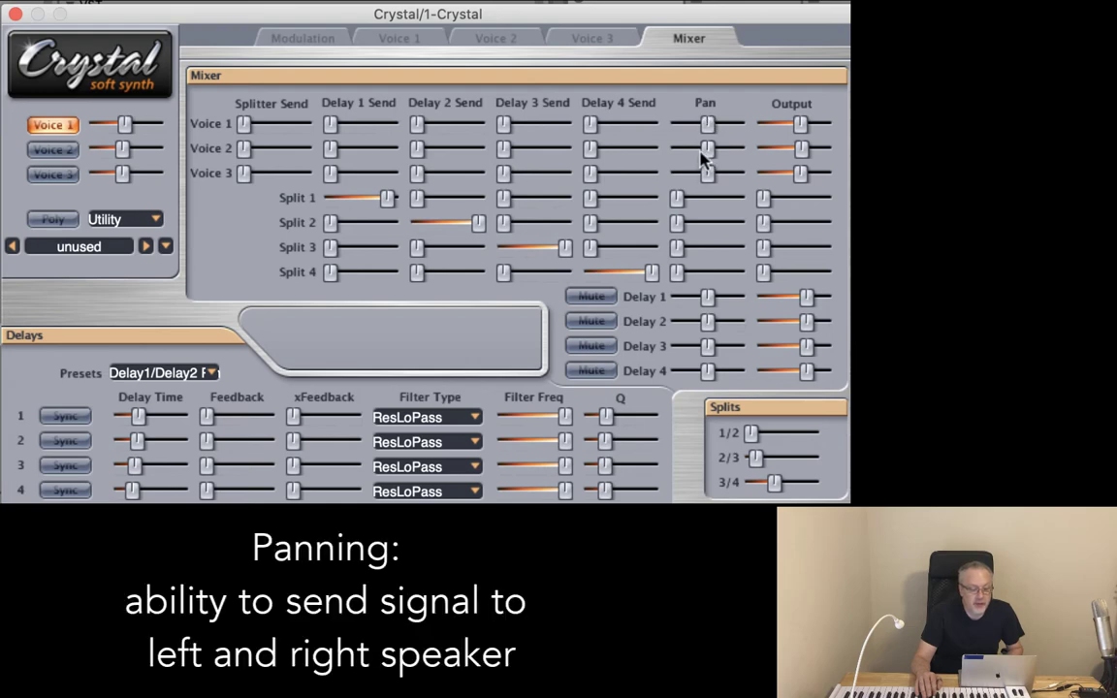
left_click_drag(707, 124, 641, 121)
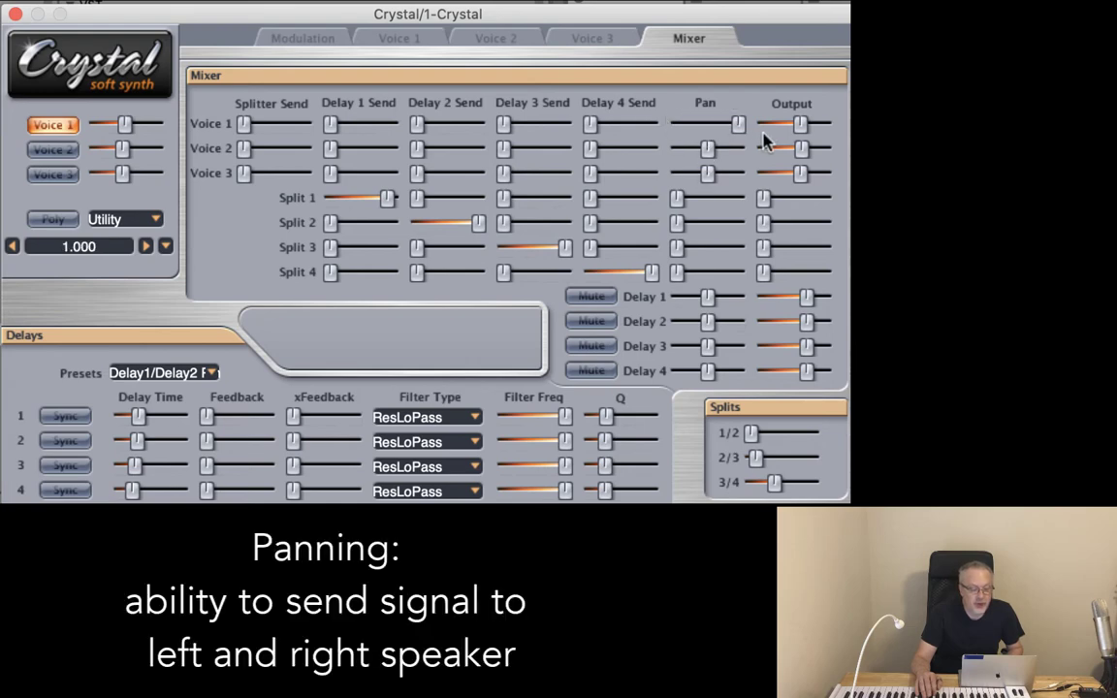
left_click_drag(763, 142, 707, 125)
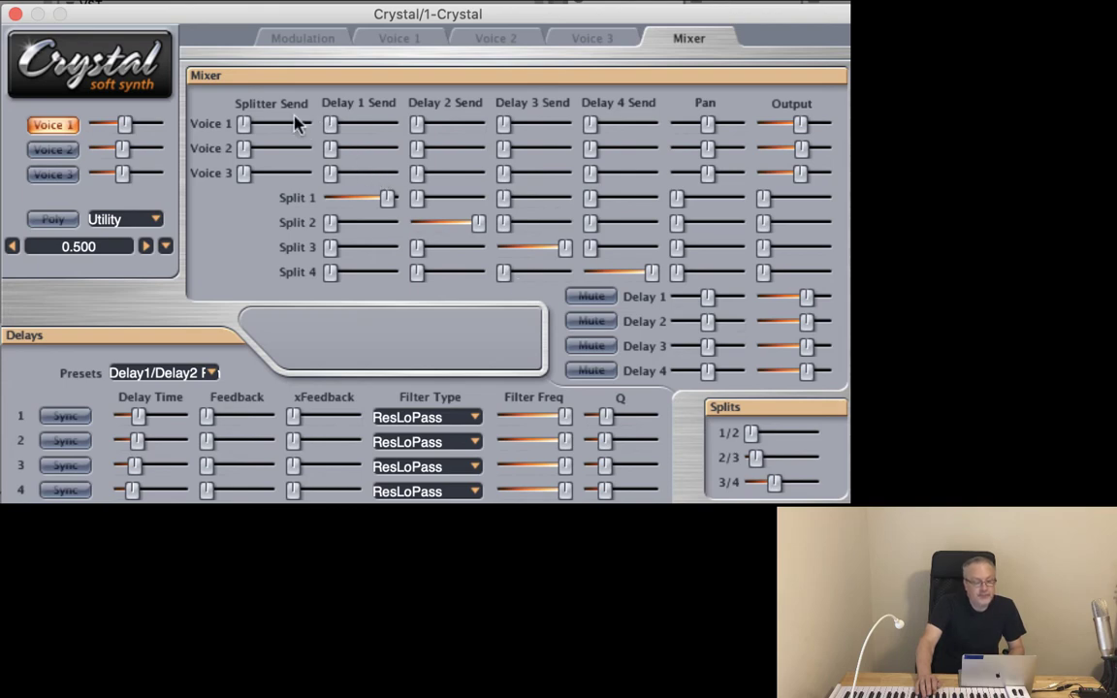
- On the Voice 1 page, drag the amplitude envelope's start to zero and its peak to 0.04, 1.00
left_click(393, 43)
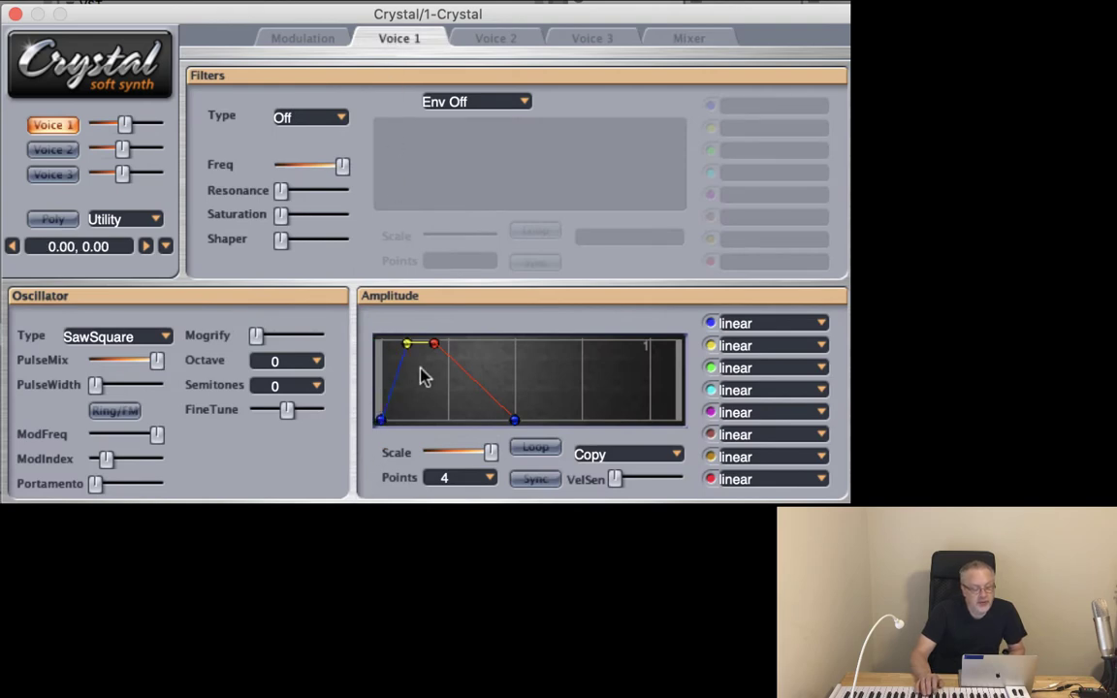
left_click_drag(407, 344, 431, 463)
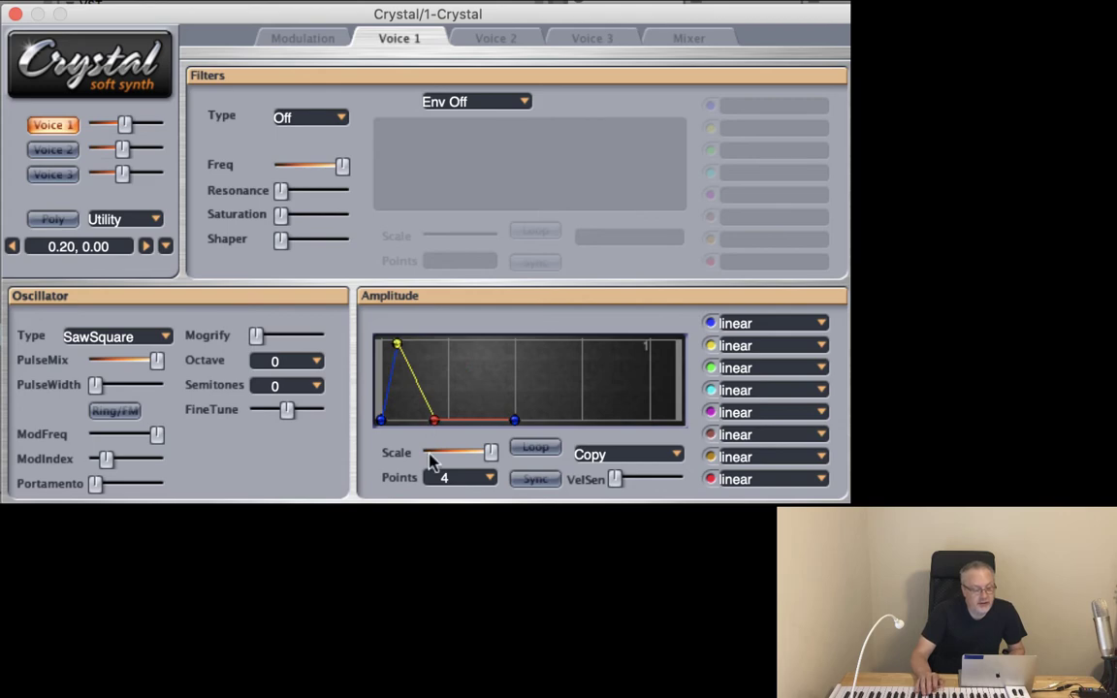
left_click_drag(396, 345, 388, 347)
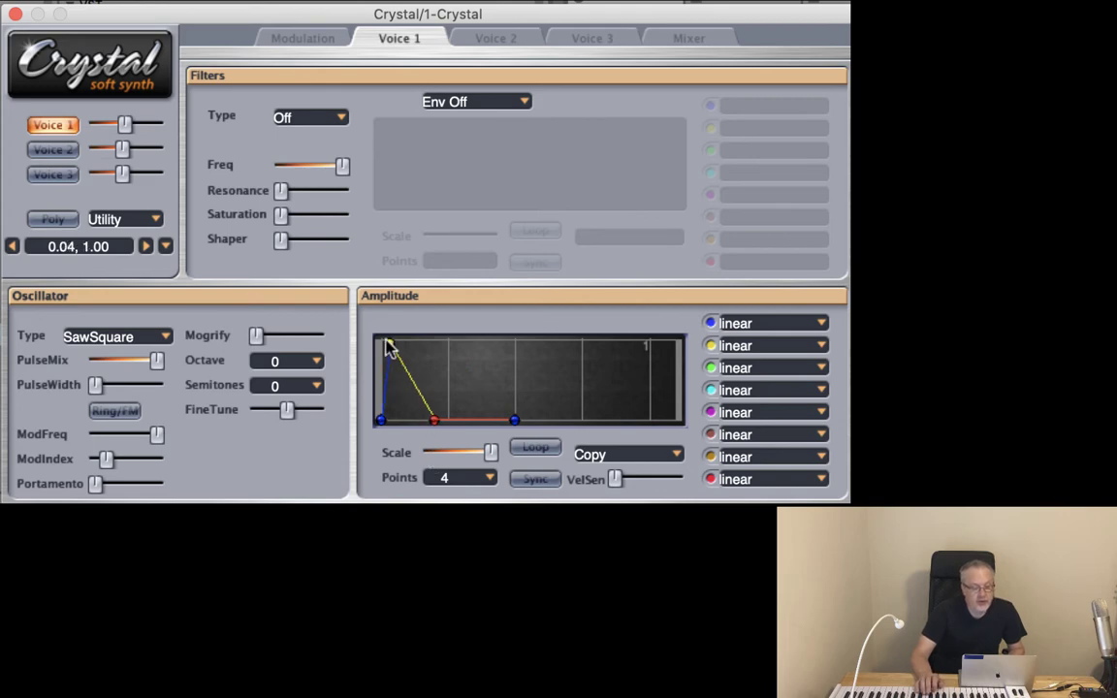
- Send Voice 1 into Delay 1 and sync Delay 1's time to 1/8
left_click(682, 38)
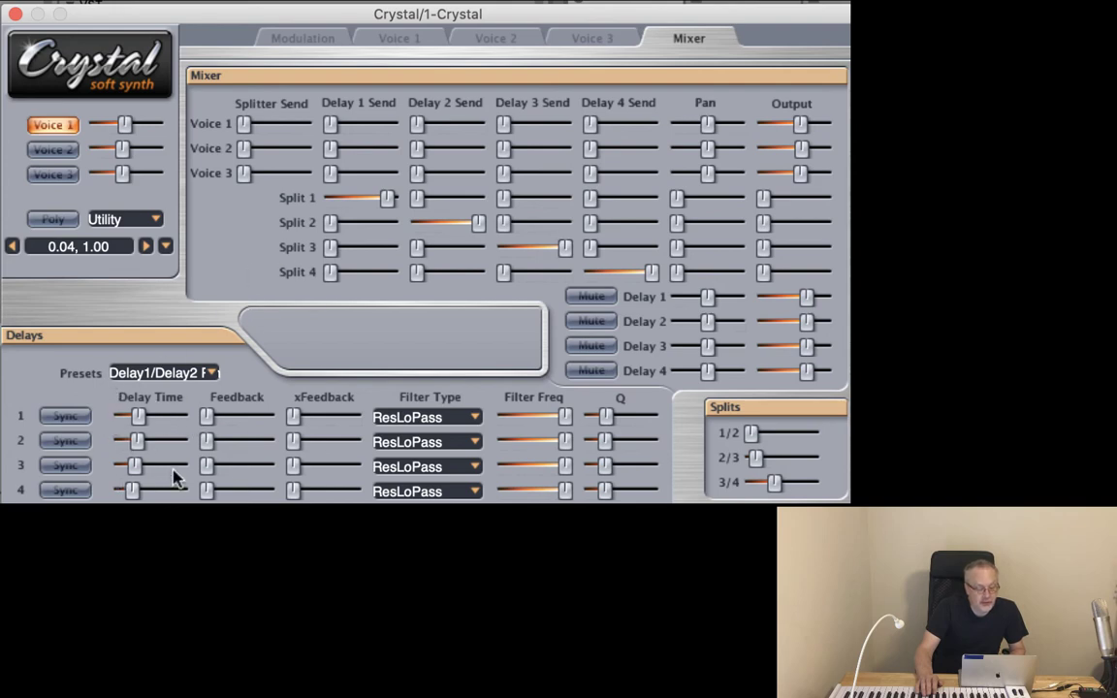
mouse_move(329, 126)
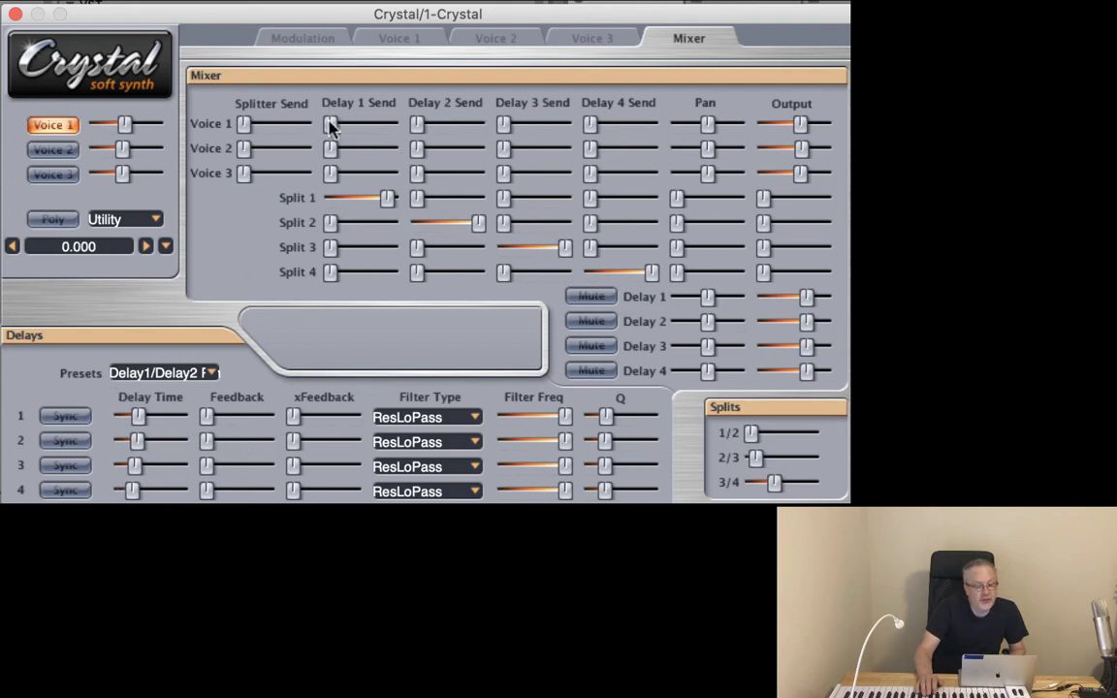
left_click_drag(329, 126, 386, 130)
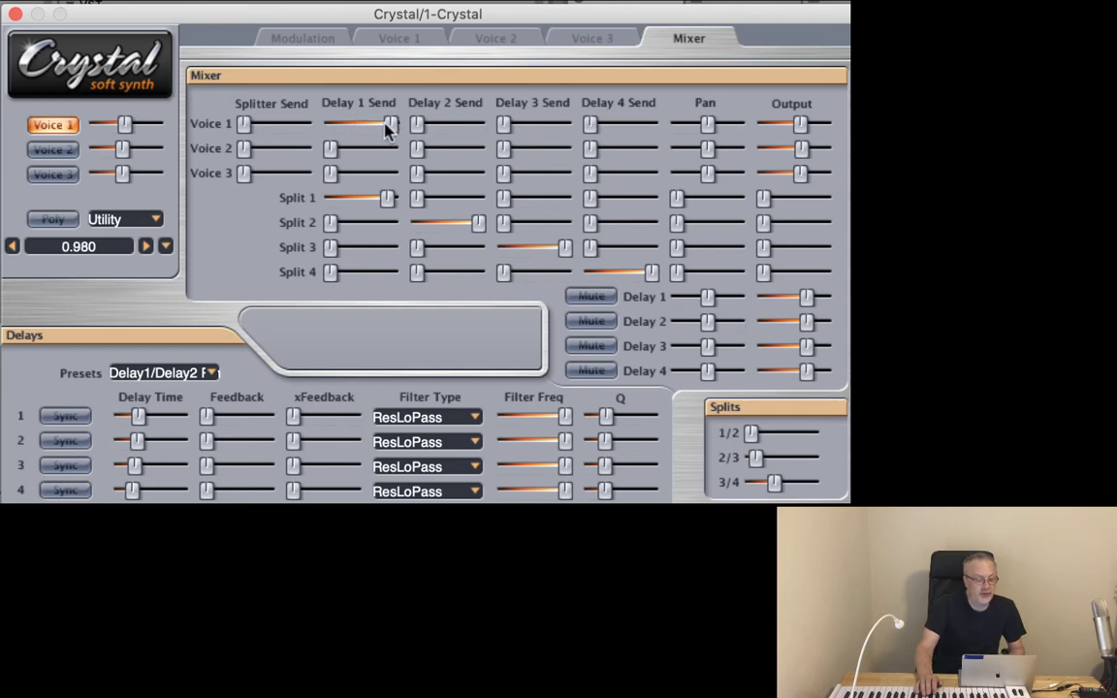
left_click(62, 416)
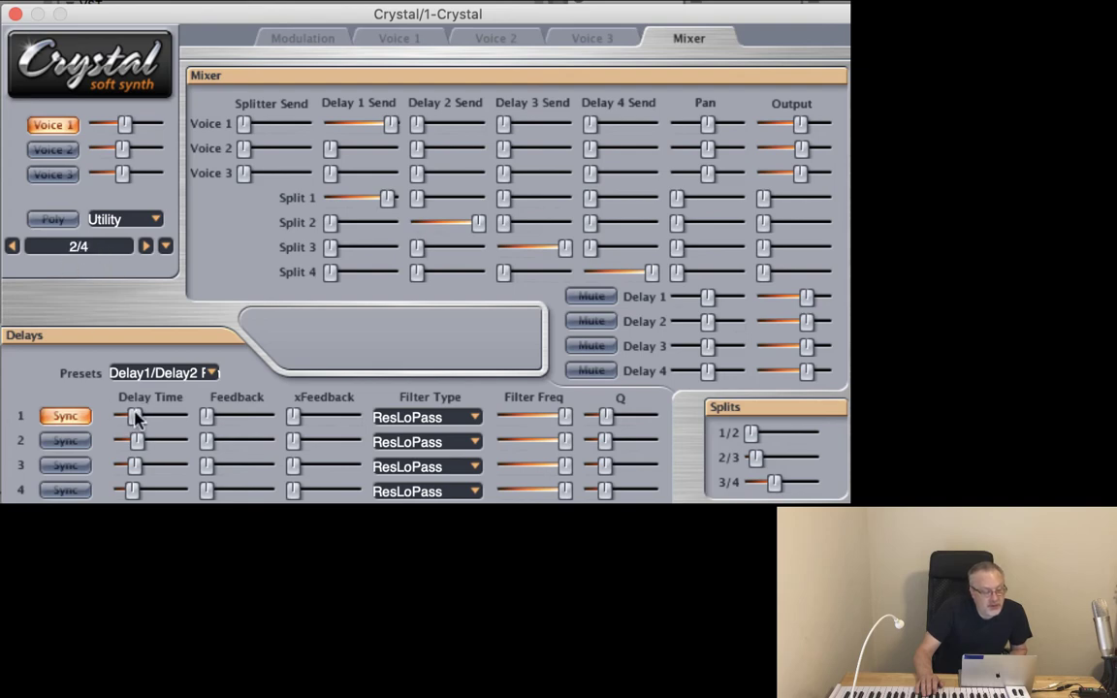
left_click_drag(136, 416, 128, 417)
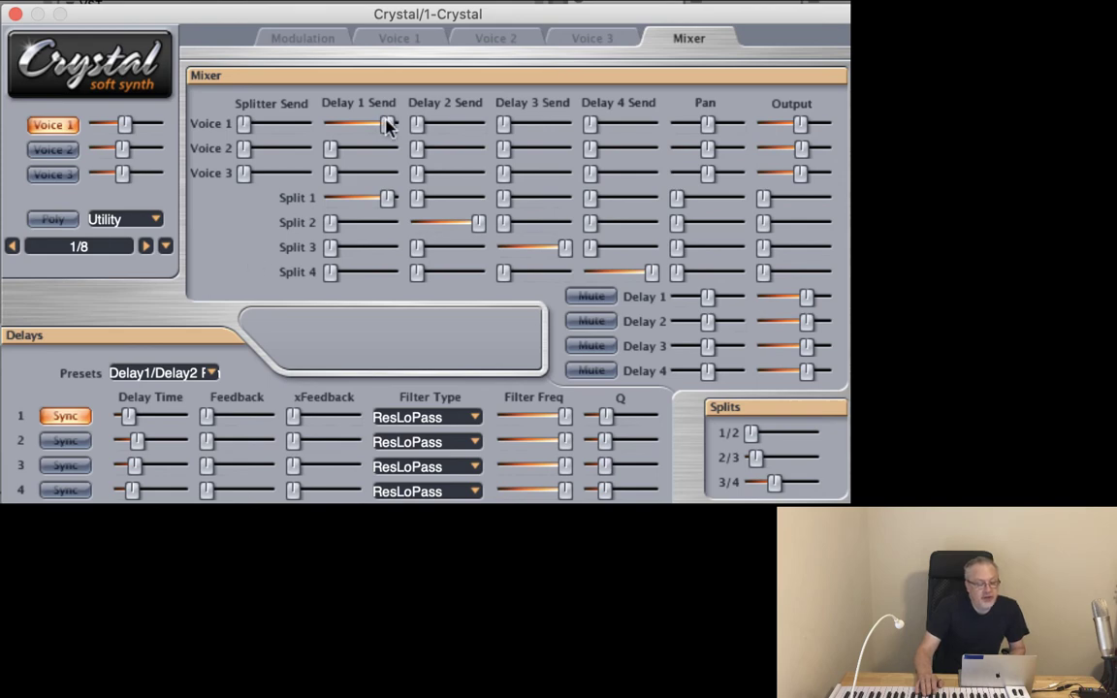
- Lower Voice 1's Delay 1 send to 0.320, raise Voice 1's level, and set Delay 1 feedback to 0.500
left_click_drag(388, 123, 361, 126)
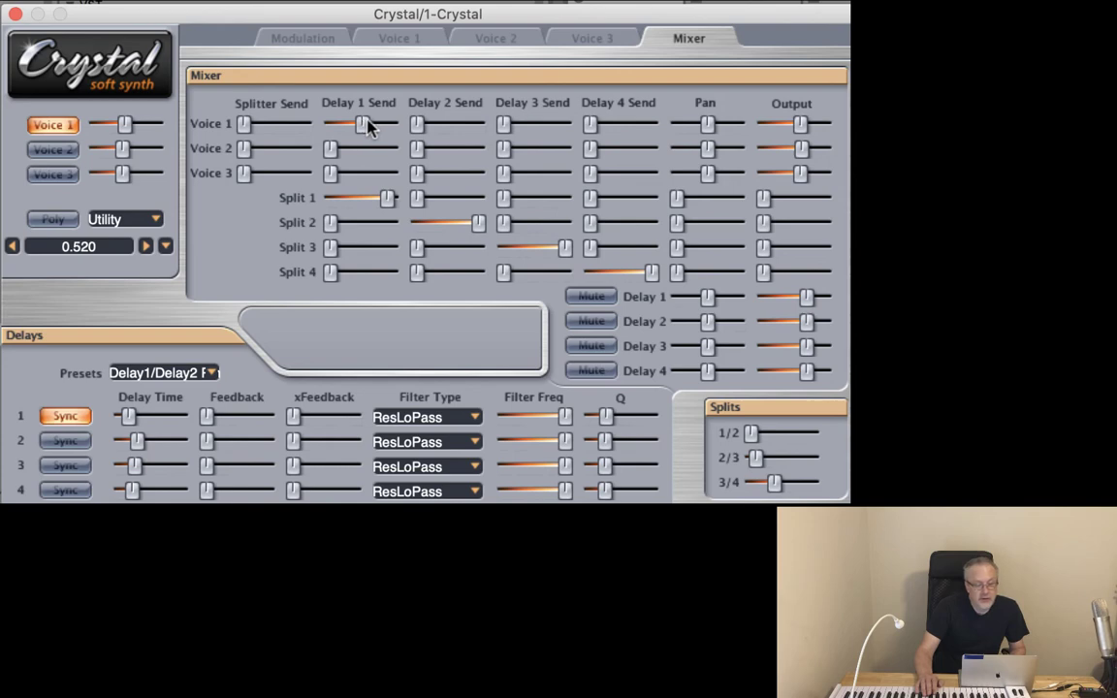
left_click(799, 123)
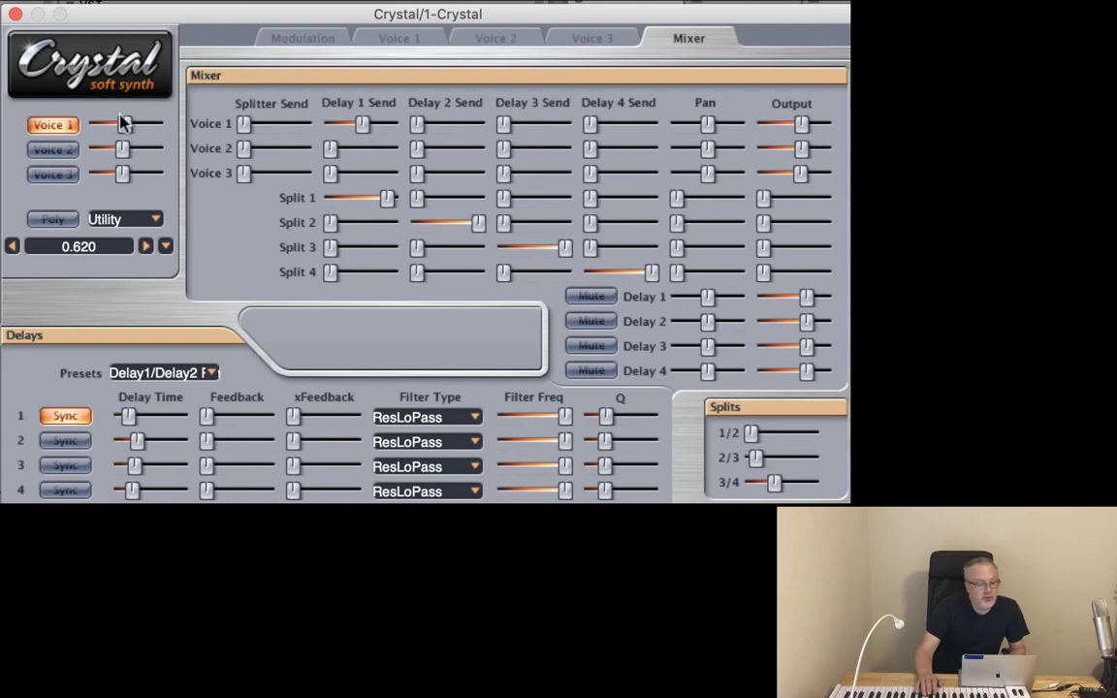
mouse_move(124, 123)
left_mouse_down()
mouse_move(108, 123)
mouse_move(143, 129)
left_mouse_up()
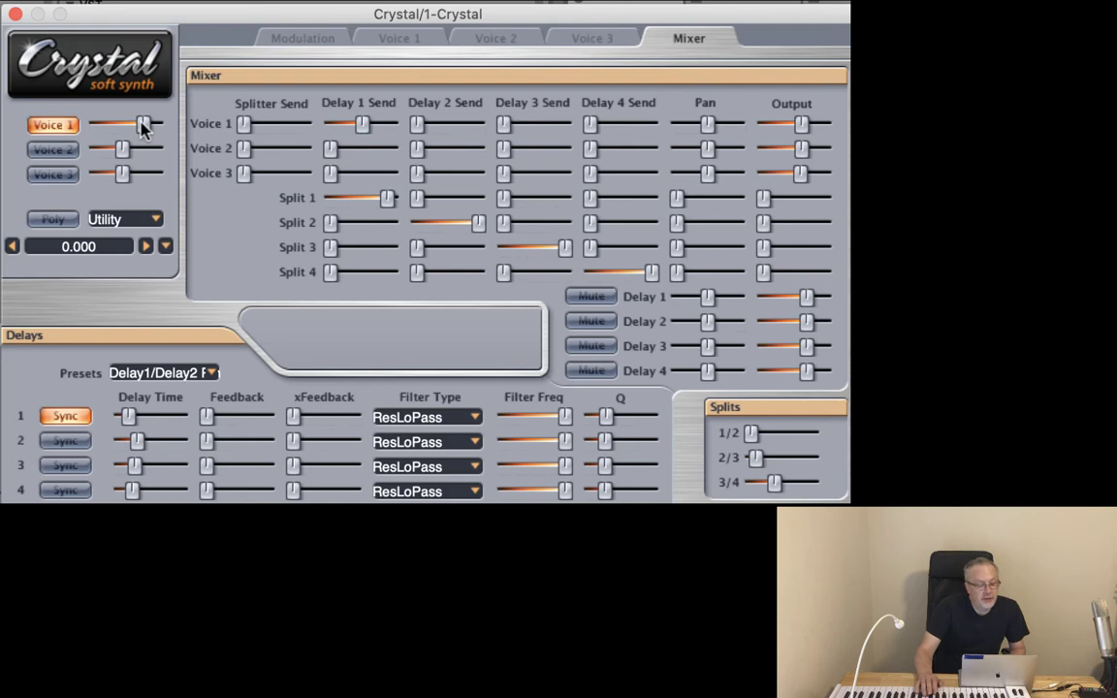
left_click_drag(359, 138, 351, 136)
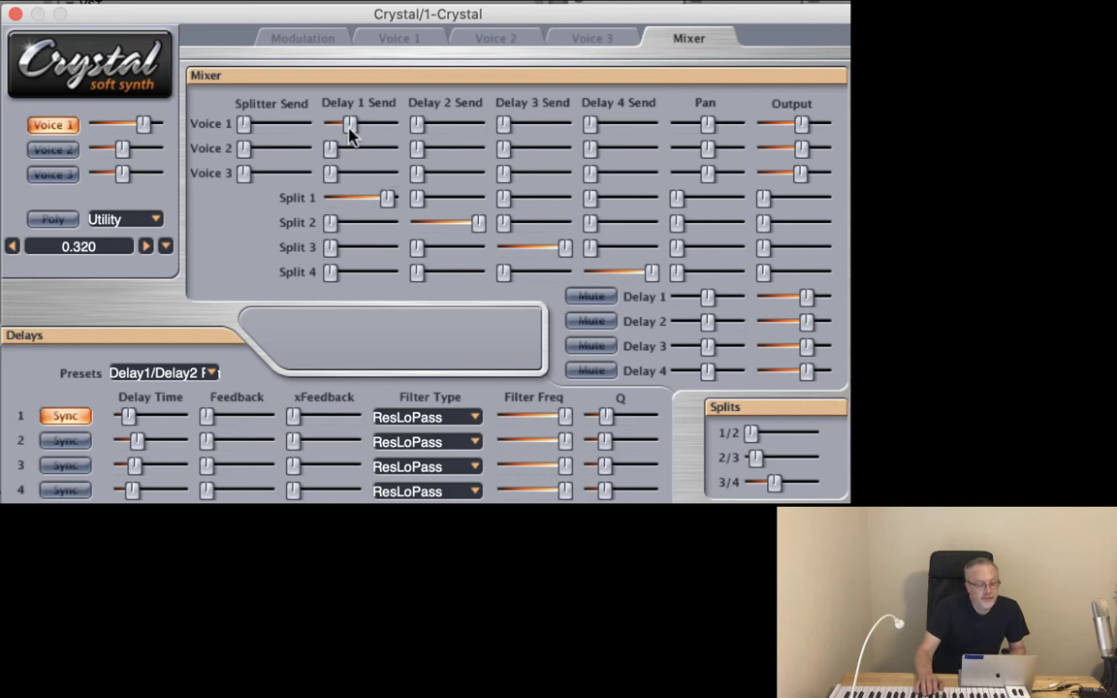
left_click(208, 417)
left_click_drag(208, 416, 232, 426)
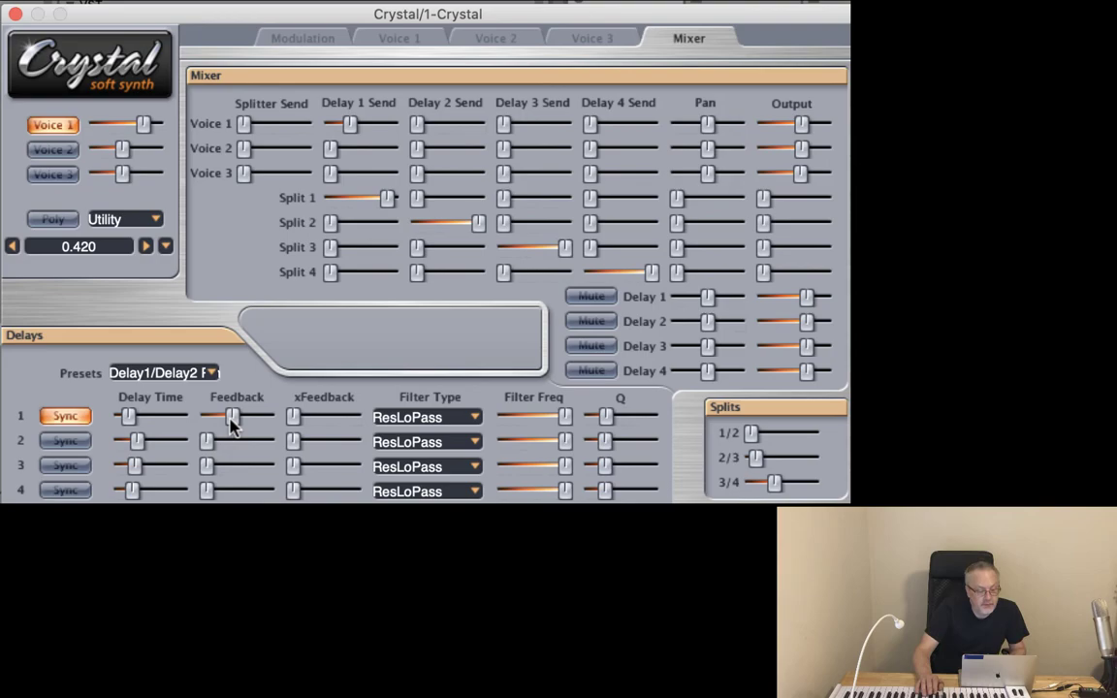
left_click_drag(231, 427, 236, 420)
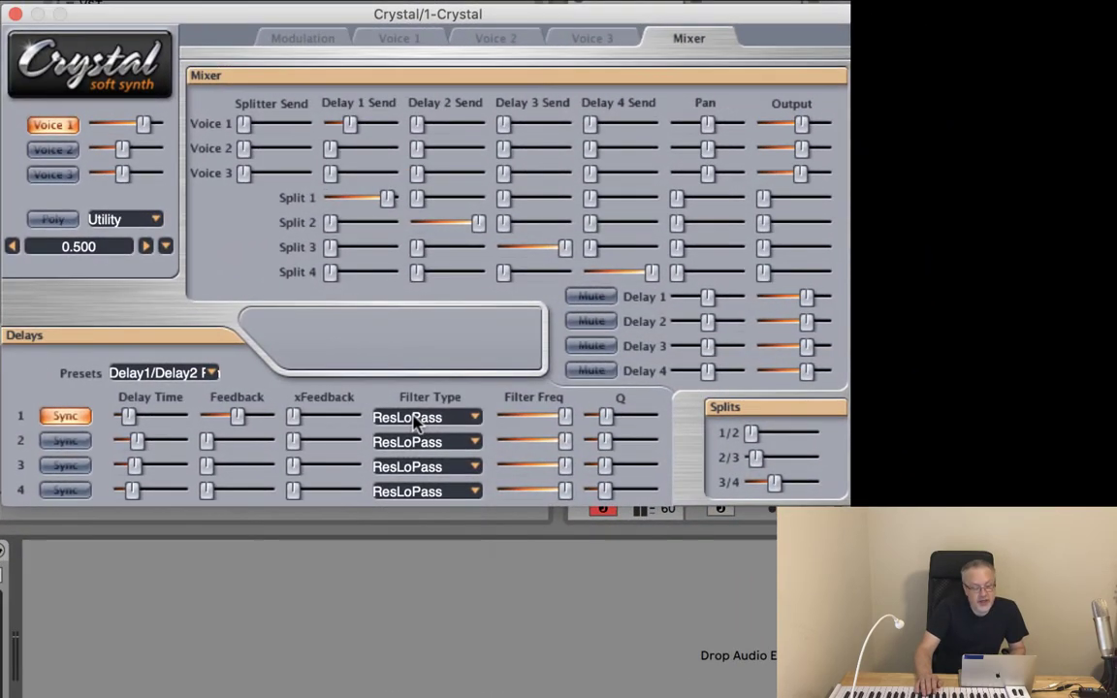
- Make Delay 1's filter High Pass with cutoff about 210 Hz and Q 0.680
left_click(752, 419)
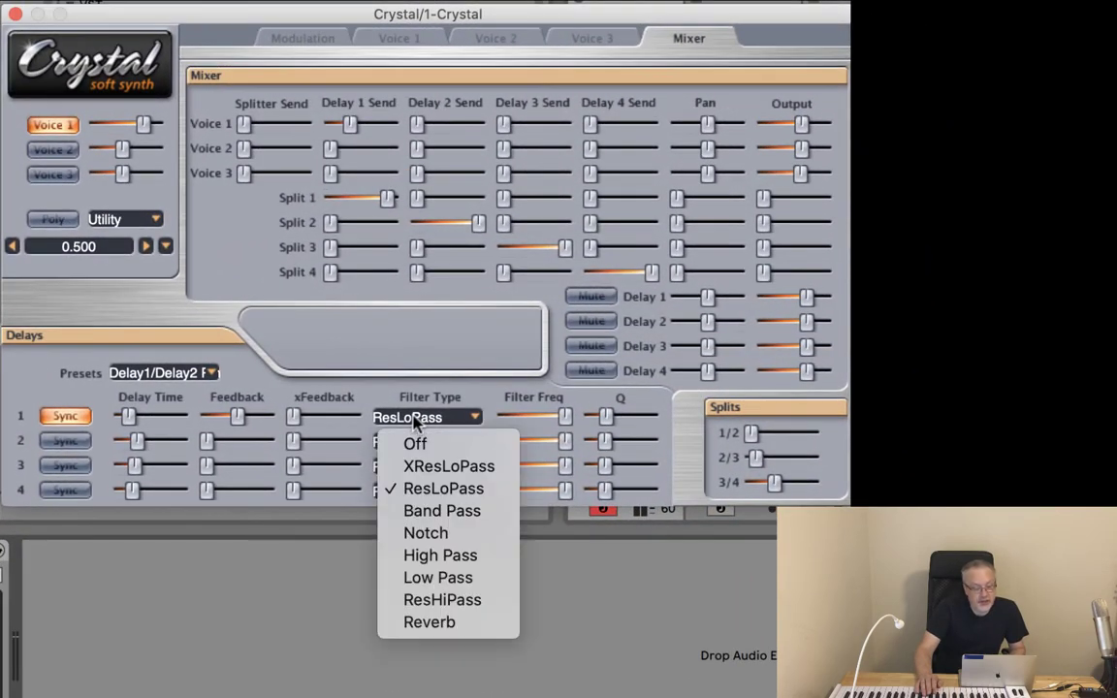
left_click(421, 560)
left_click_drag(563, 423, 515, 423)
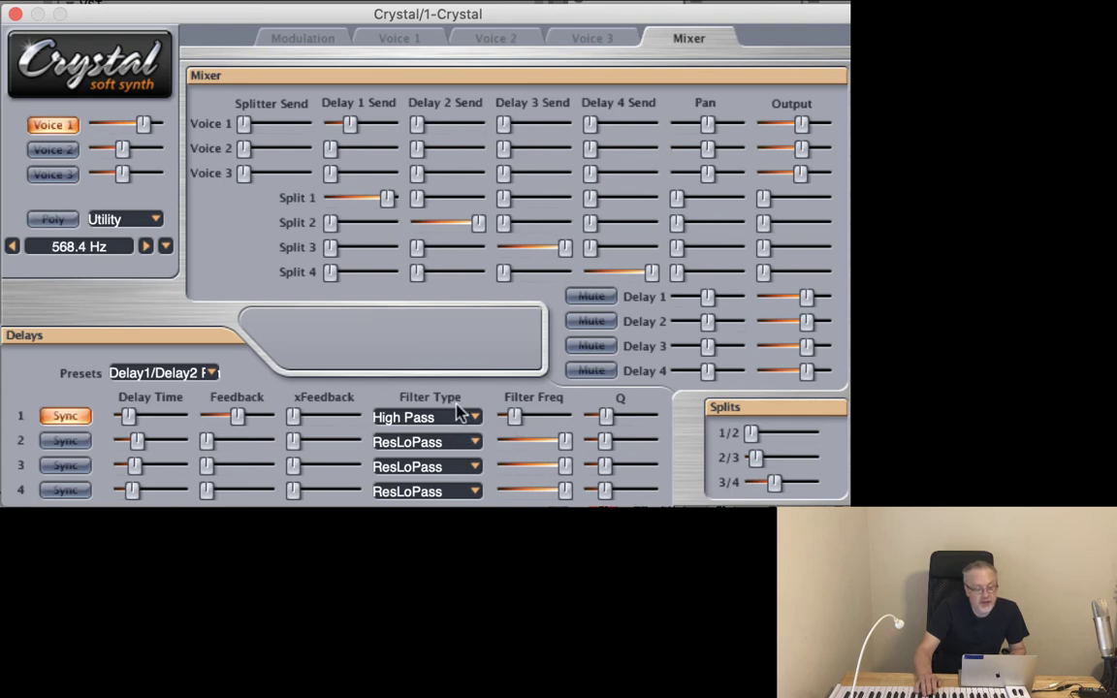
left_click_drag(511, 419, 511, 424)
left_click_drag(603, 424, 635, 419)
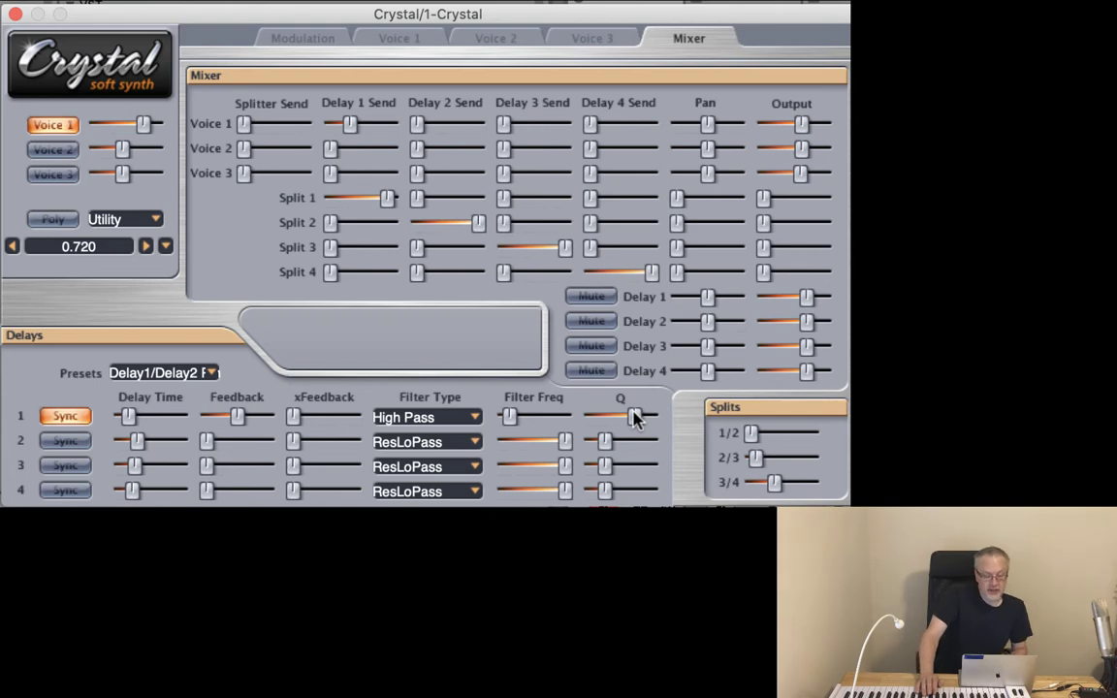
left_click_drag(635, 419, 631, 419)
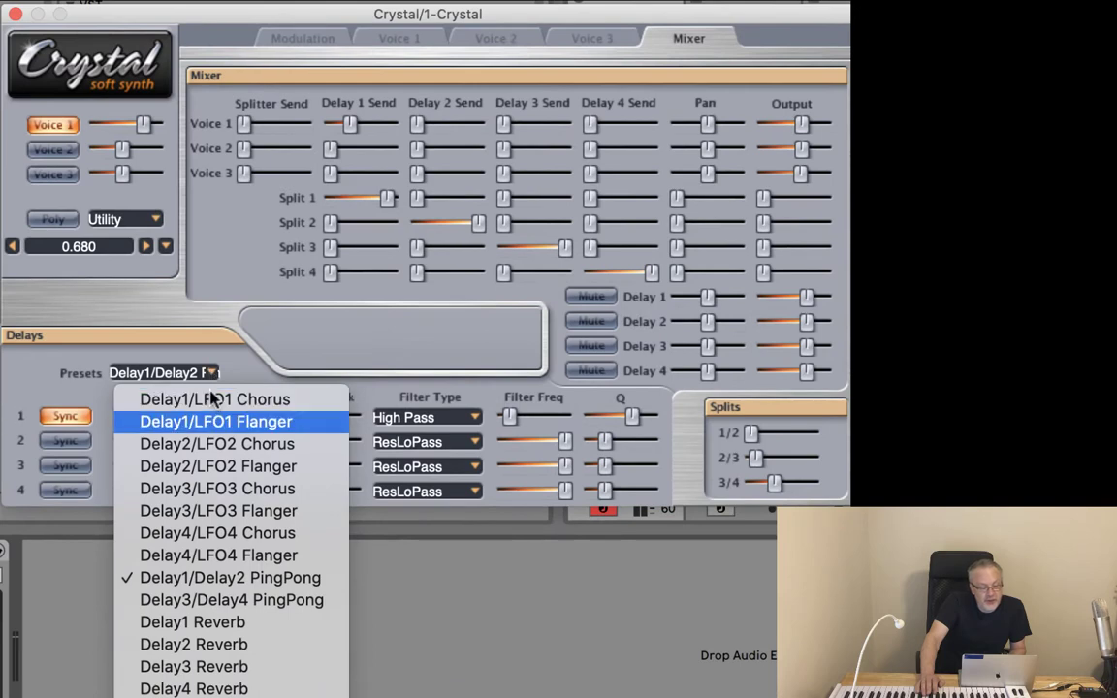
- Load the Delay1/Delay2 PingPong preset, send Voice 1 into Delay 2, and raise Delay 2's feedback
left_click(199, 578)
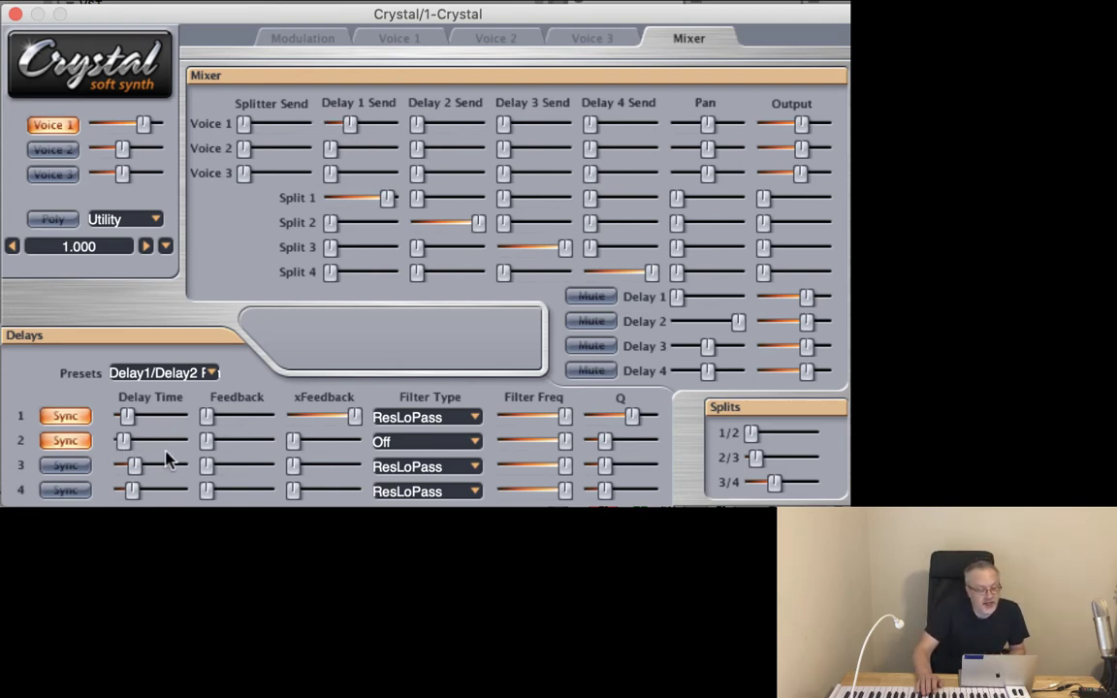
left_click(347, 124)
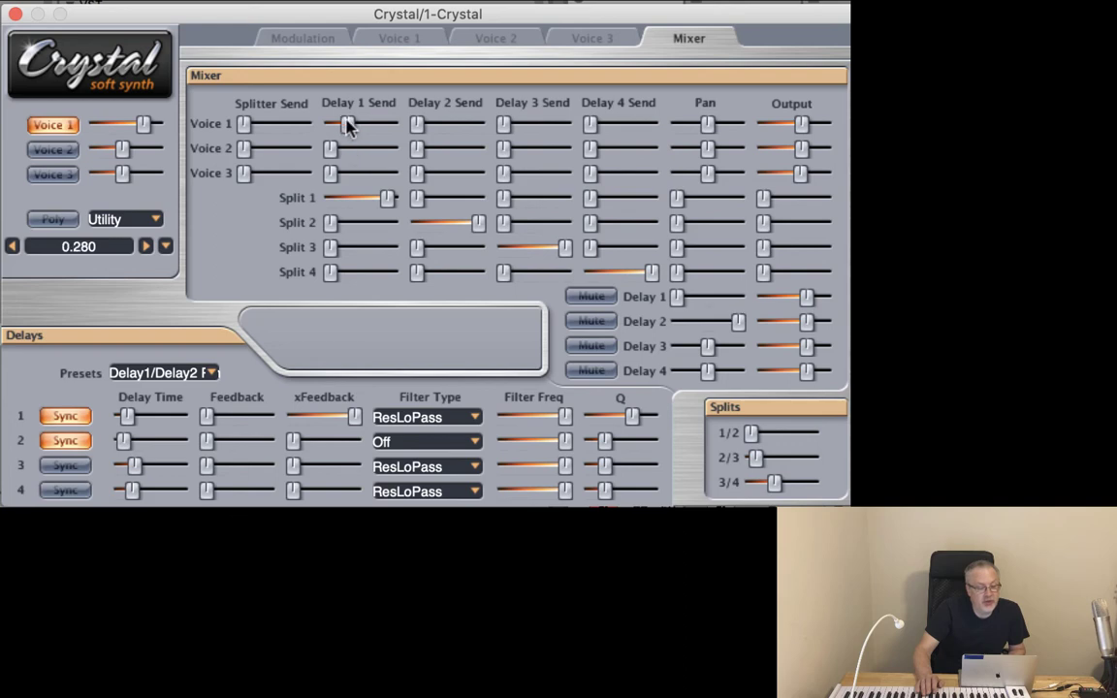
left_click_drag(362, 129, 463, 121)
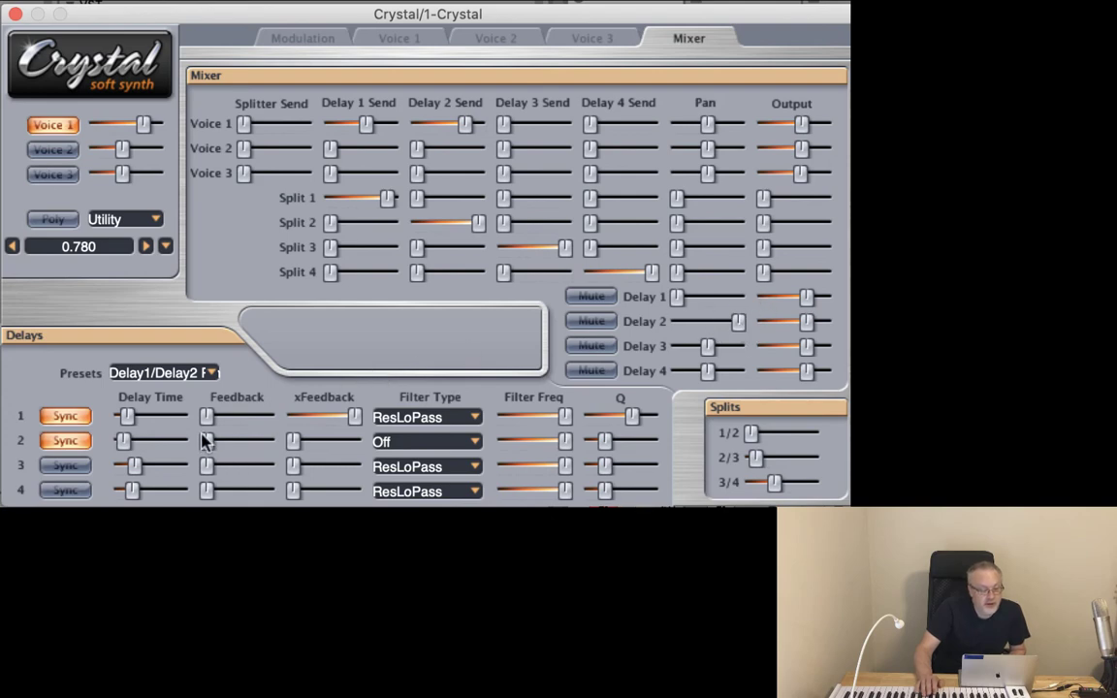
mouse_move(205, 441)
left_mouse_down()
mouse_move(223, 445)
mouse_move(211, 419)
left_mouse_up()
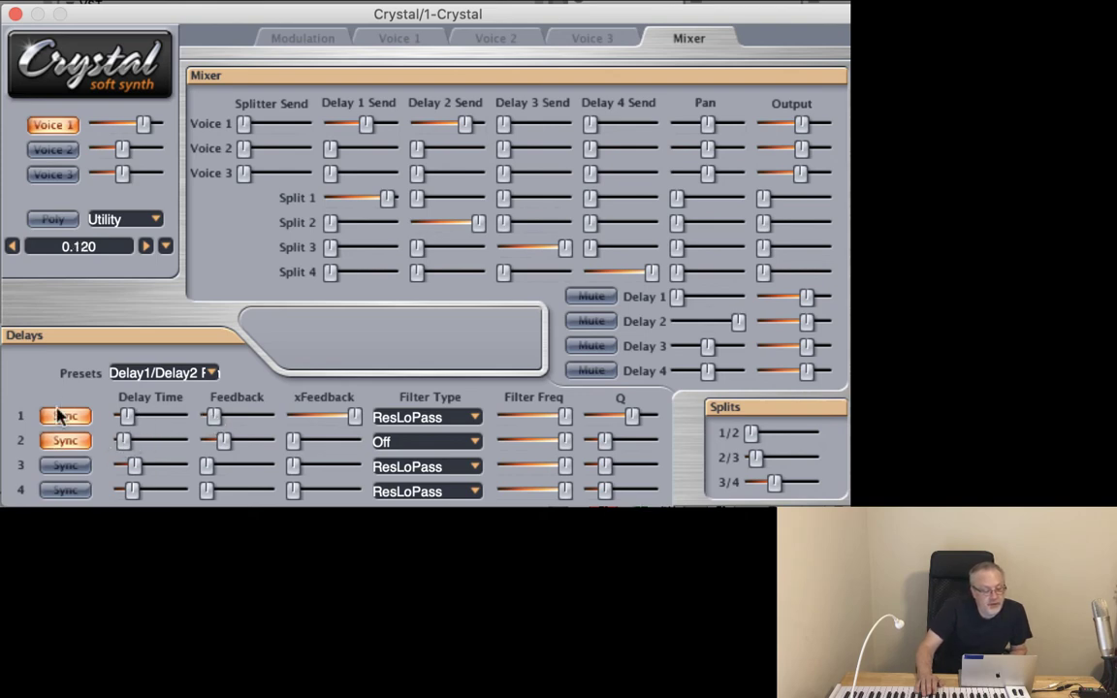
- Give Delay 2 1/16 time, 0.480 cross-feedback and XResLoPass filter; cut Delay 1's cross-feedback to 0.760
left_click(124, 442)
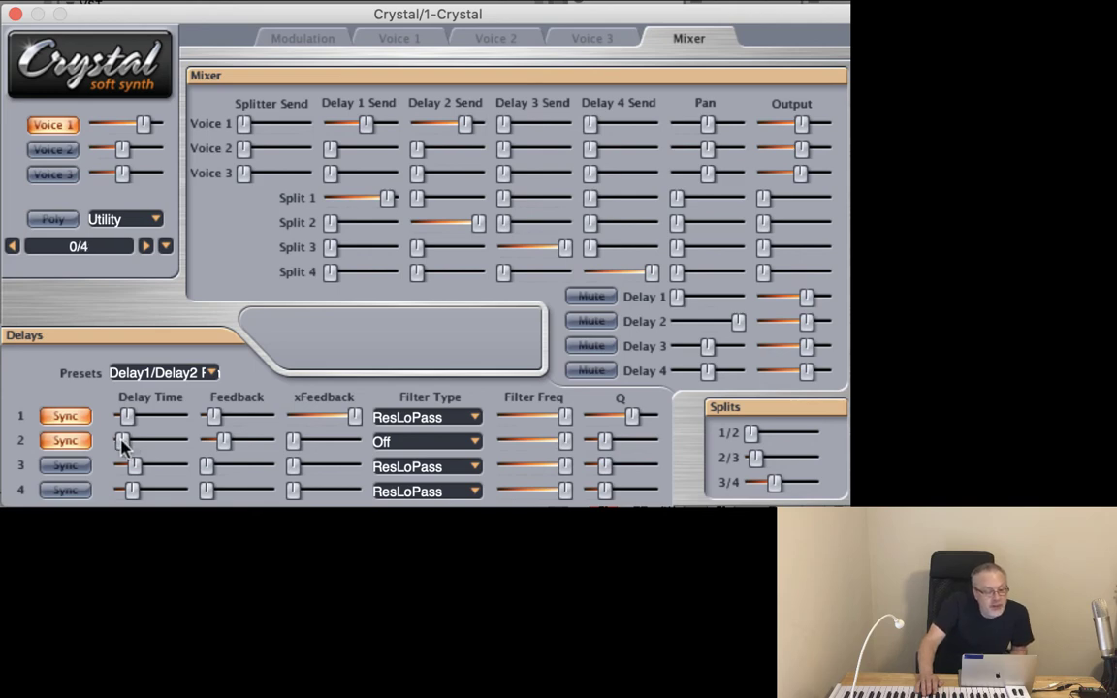
left_click_drag(124, 443, 124, 444)
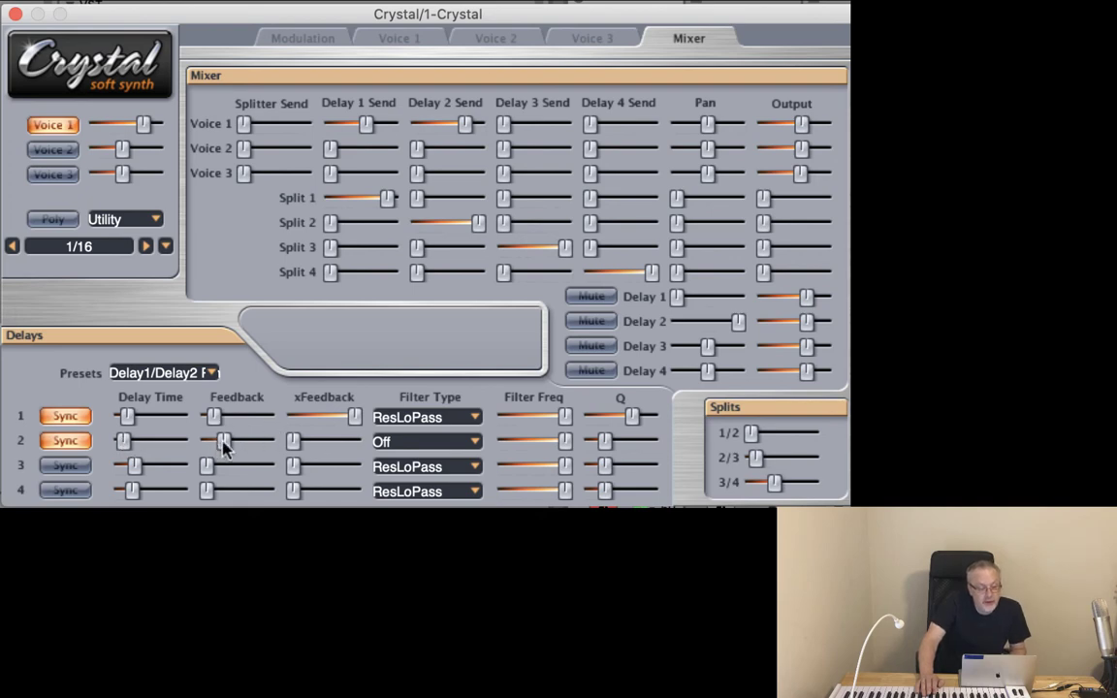
left_click_drag(293, 442, 331, 442)
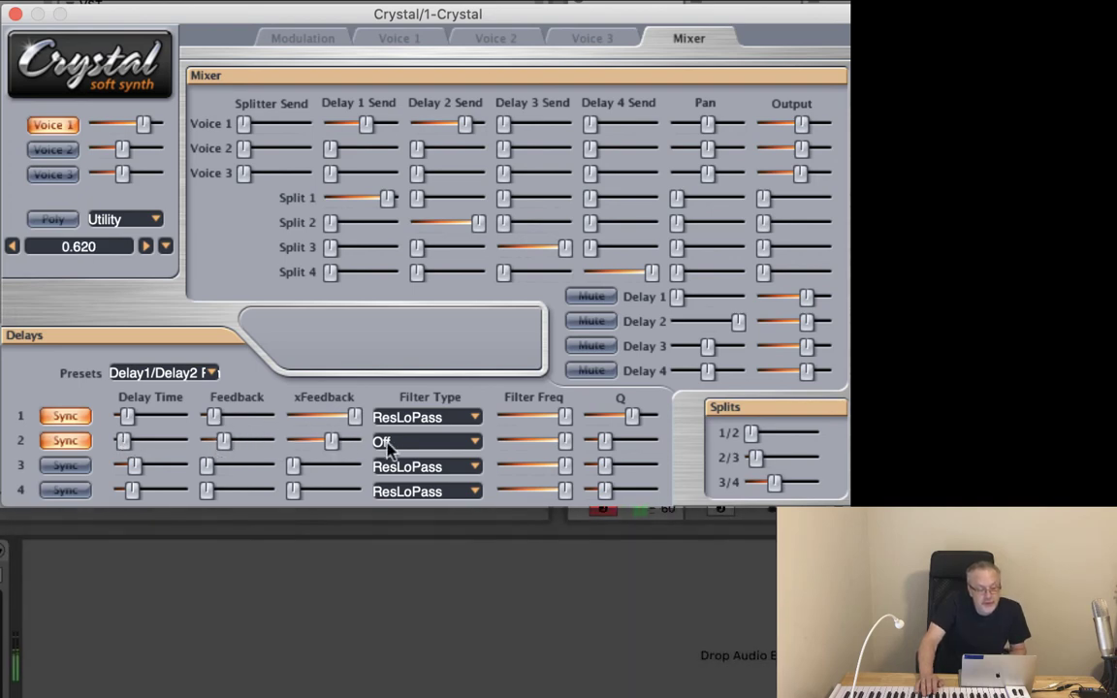
left_click(386, 444)
left_click(418, 491)
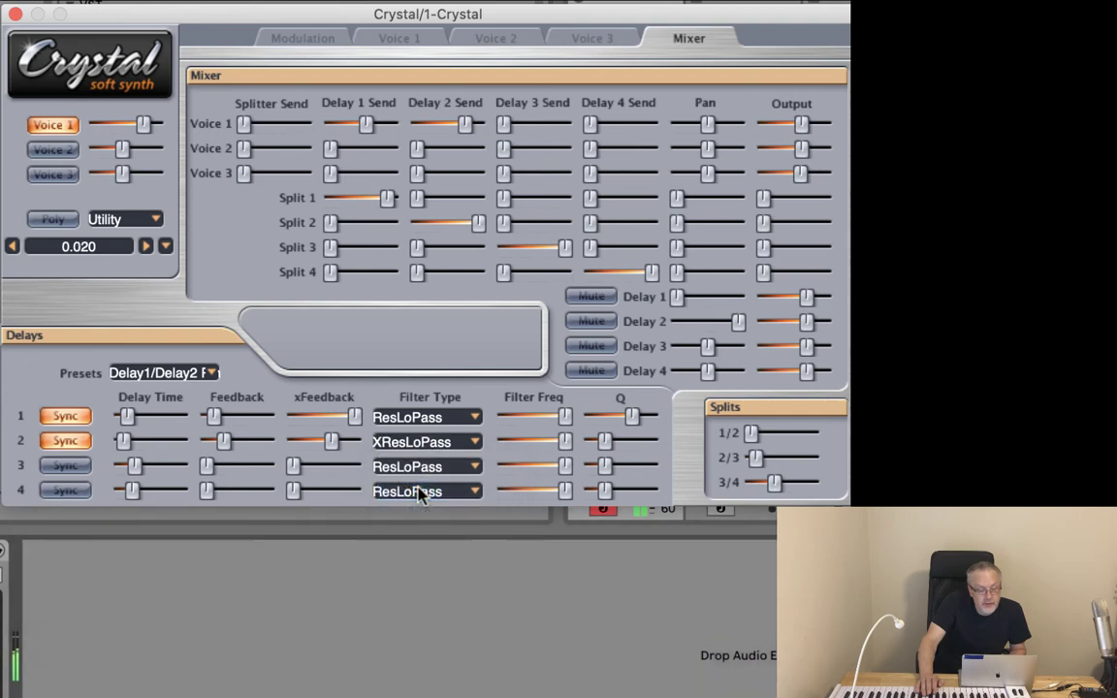
left_click(328, 442)
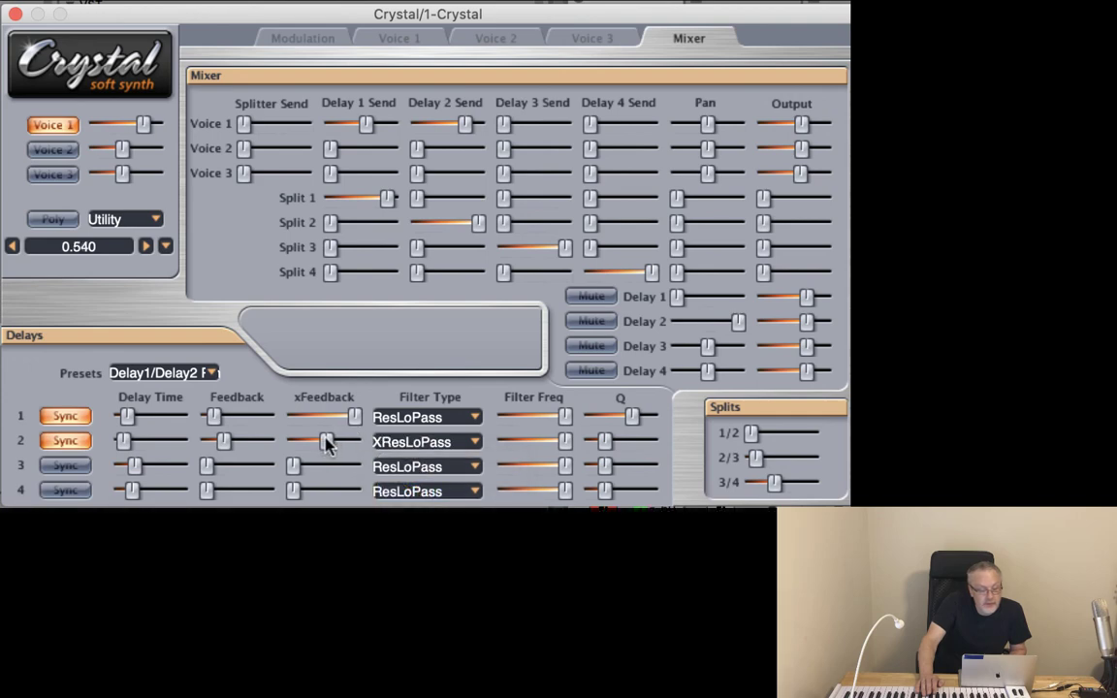
left_click_drag(328, 443, 323, 444)
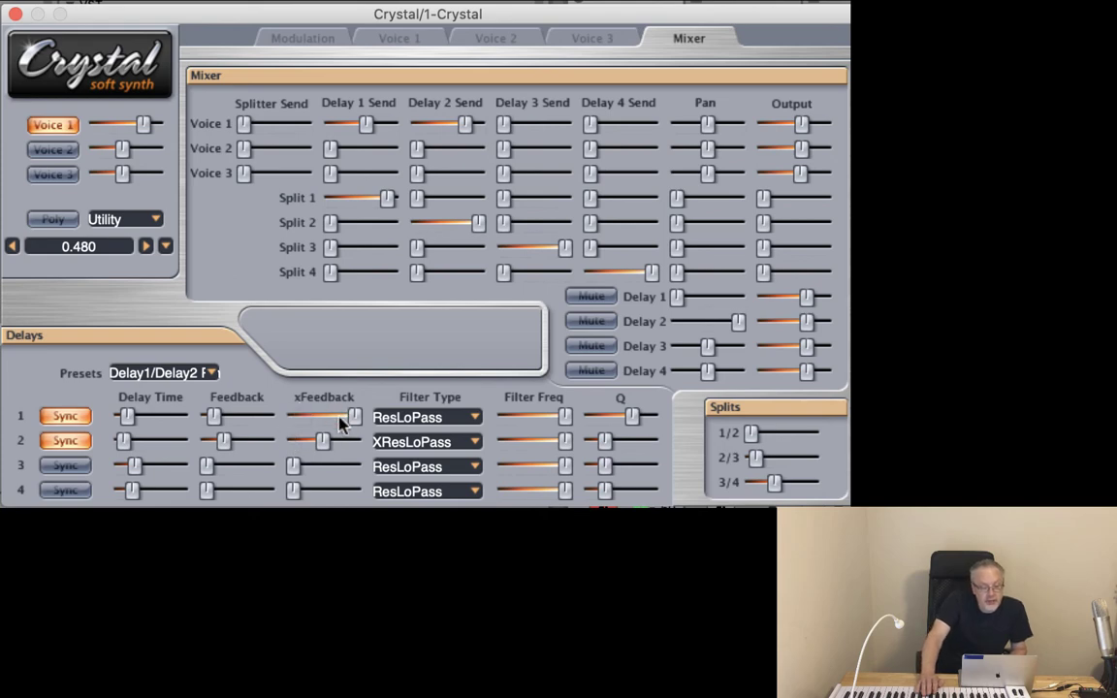
left_click_drag(357, 419, 351, 418)
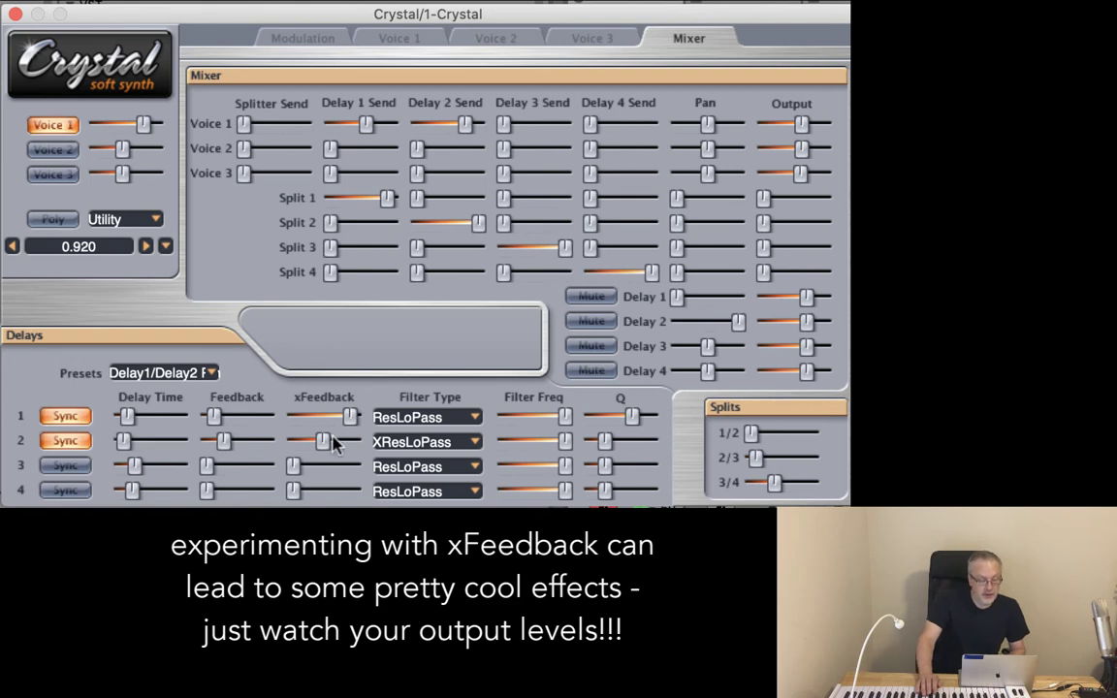
left_click_drag(347, 419, 298, 440)
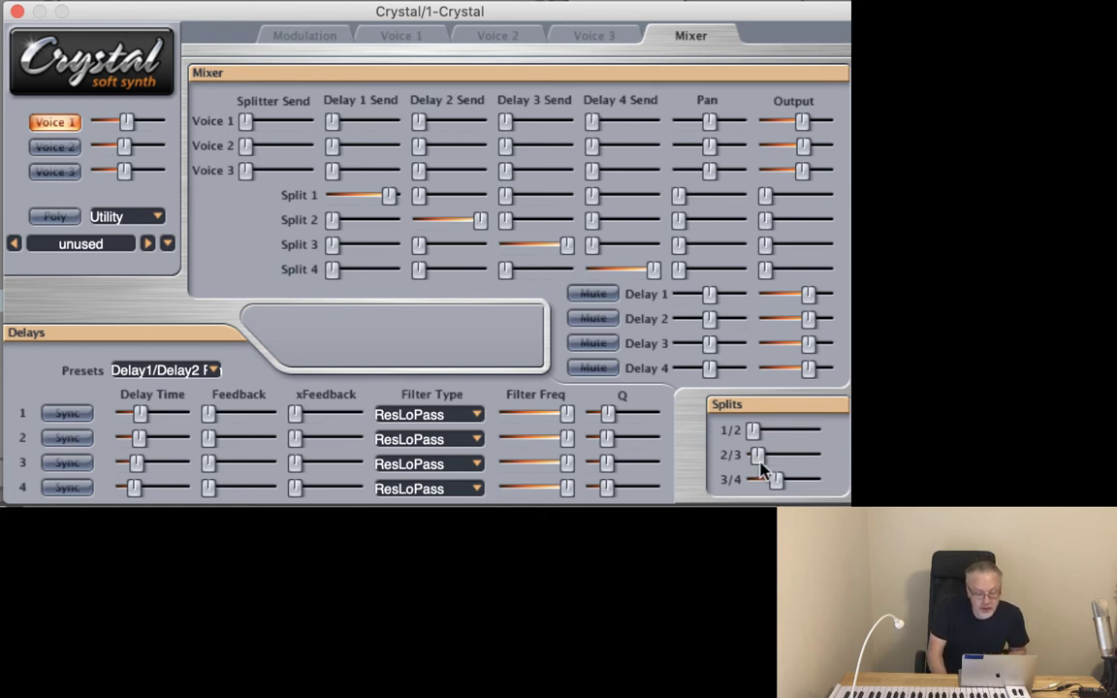
- Set the 2/3 split near 830 Hz, lower the 3/4 split to 2010 Hz, and send Voice 1 into the splitter
left_click(753, 429)
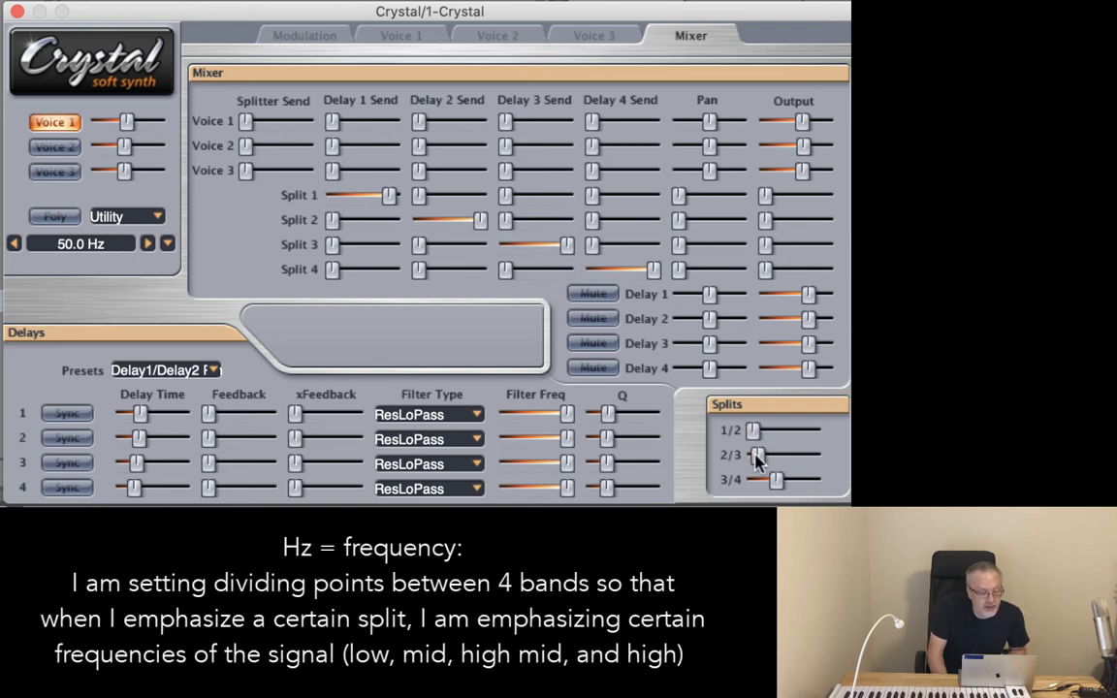
left_click_drag(758, 460, 757, 462)
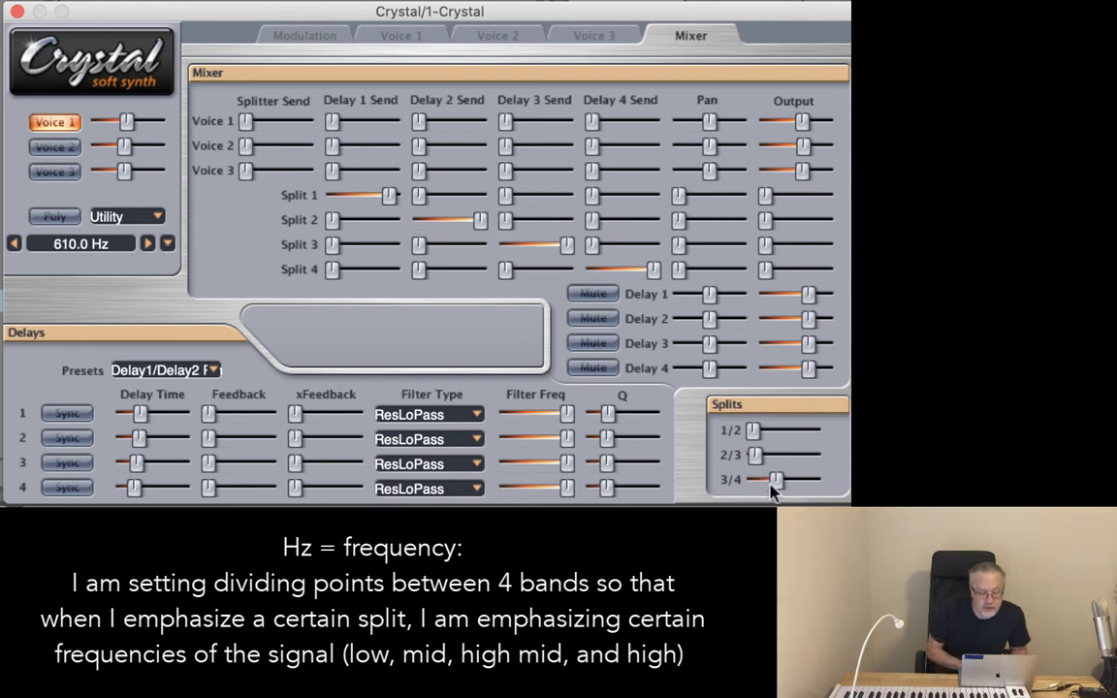
left_click_drag(775, 479, 761, 488)
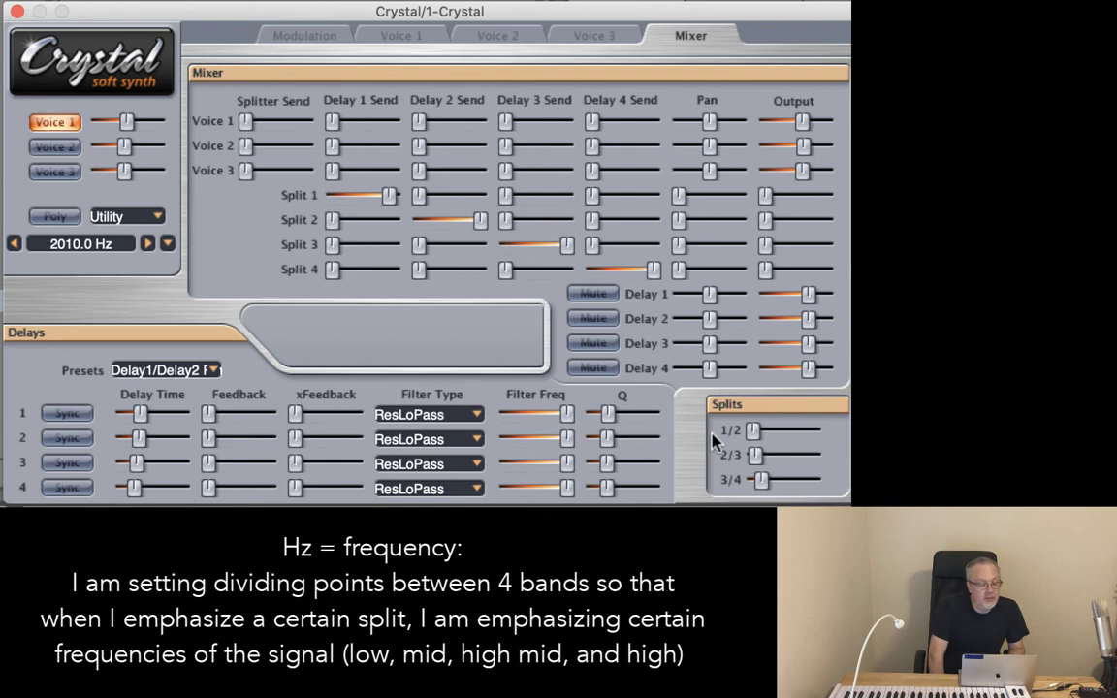
left_click_drag(244, 120, 306, 120)
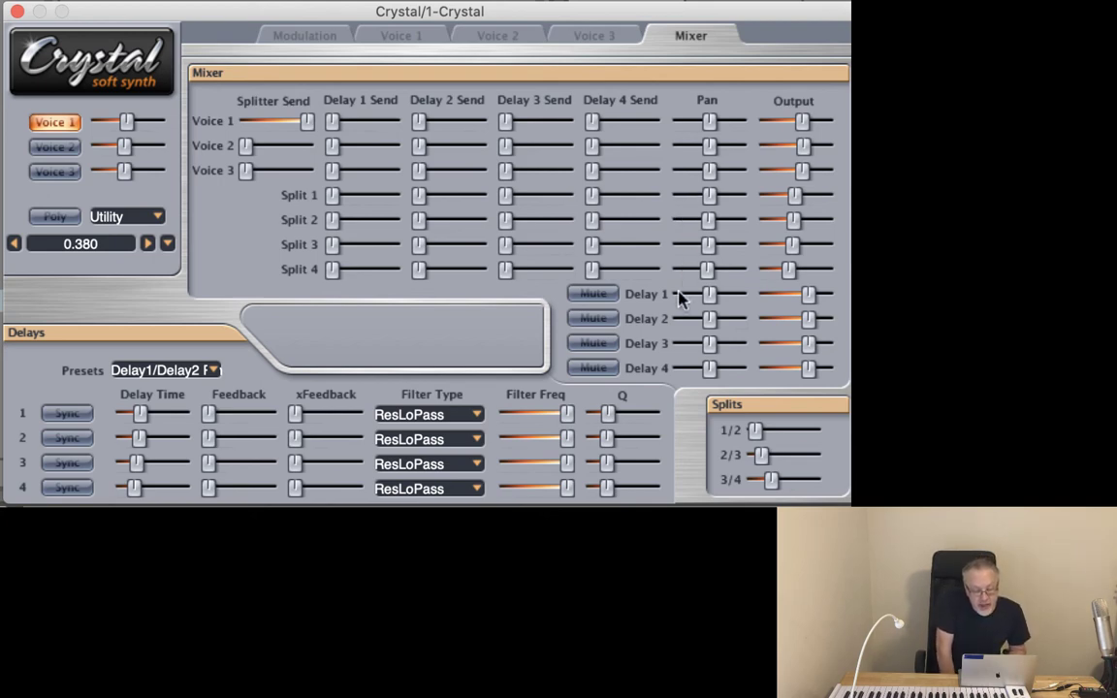
- Nudge Split 4's level, confirm the 1/2 split at 330 Hz, and send Split 1 to Delay 1 at 0.700
left_click_drag(787, 268, 786, 269)
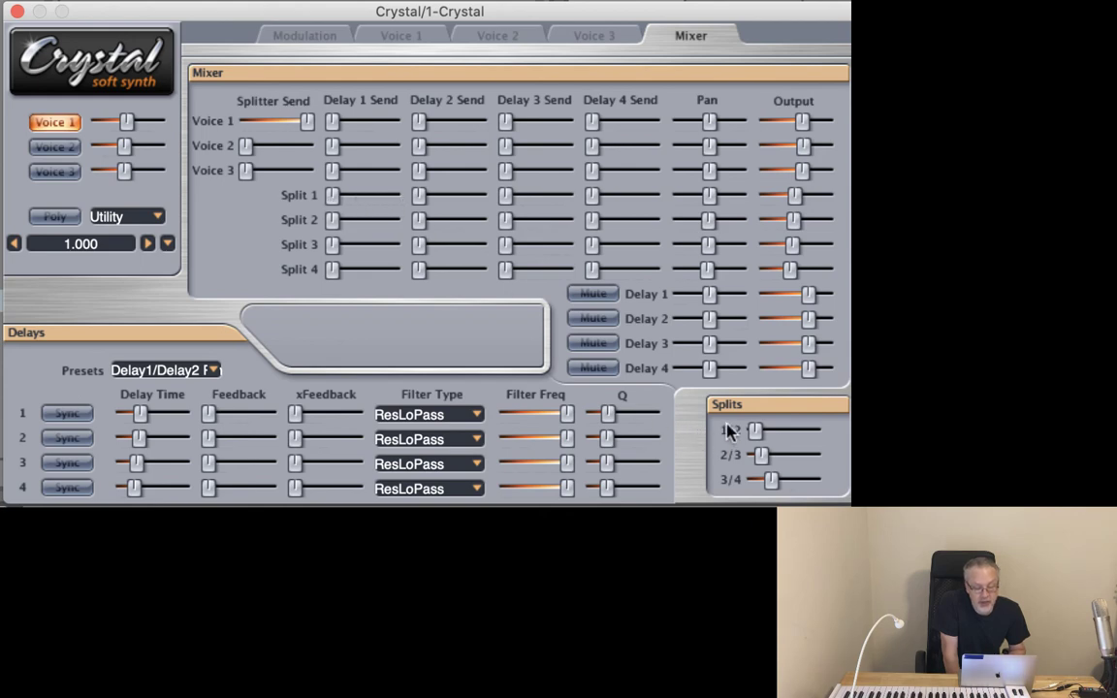
left_click(755, 433)
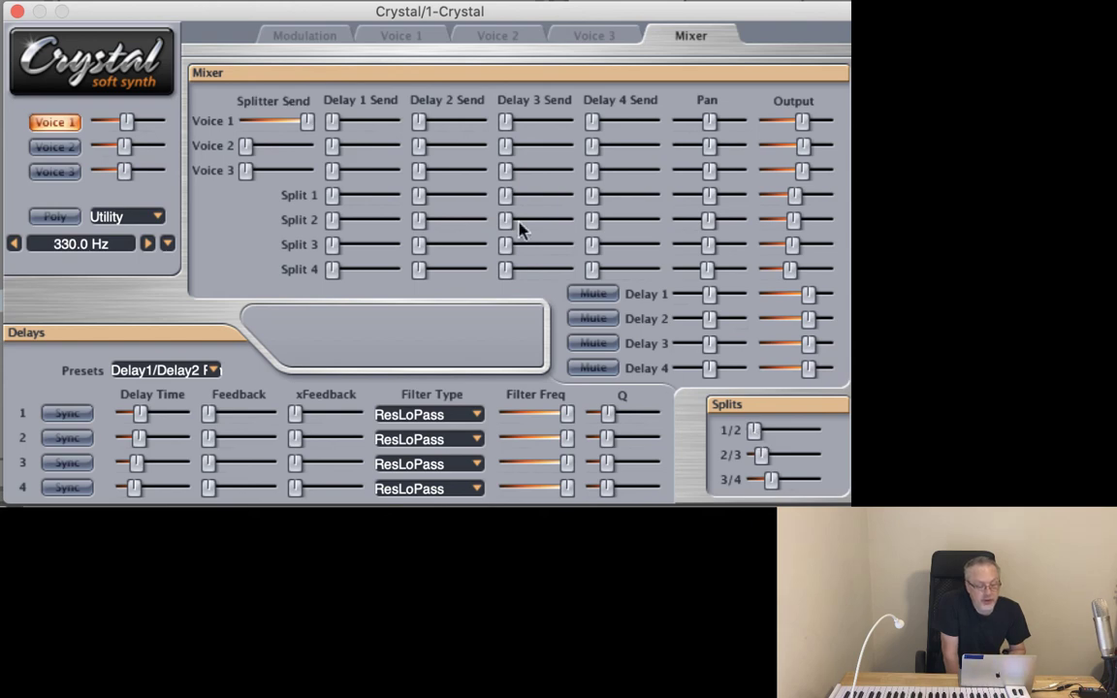
key("super+Tab")
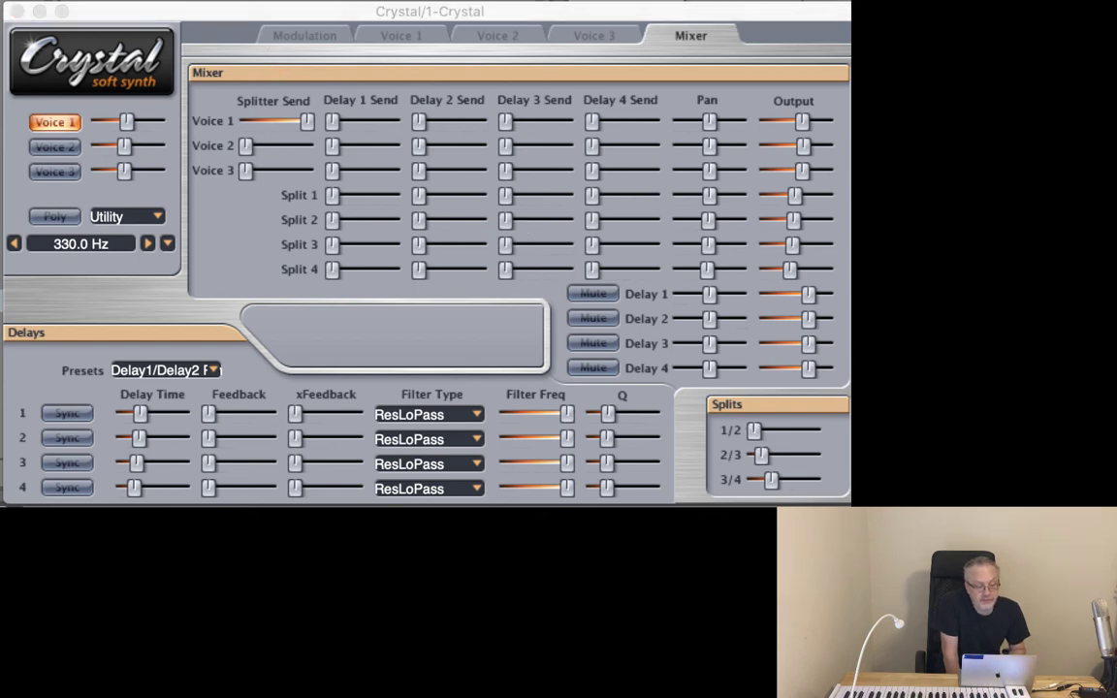
left_click_drag(334, 195, 376, 197)
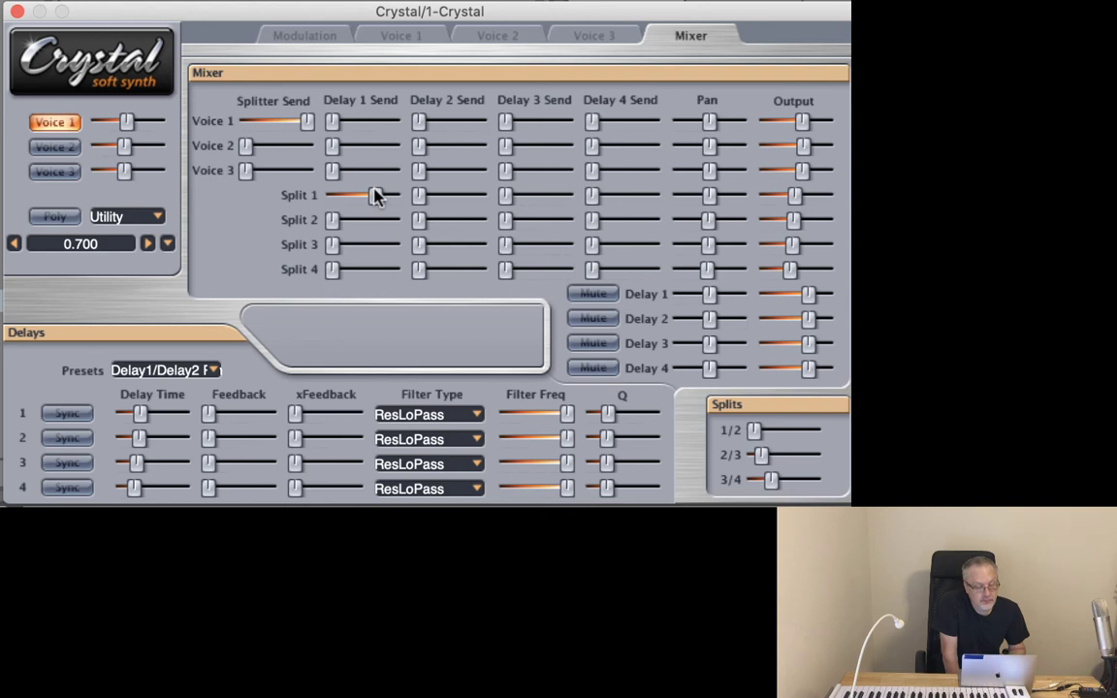
- Zero Split 1's Delay 1 send, send Split 2 into Delay 2, and check the 1/2 and 2/3 split frequencies
left_click_drag(376, 197, 377, 197)
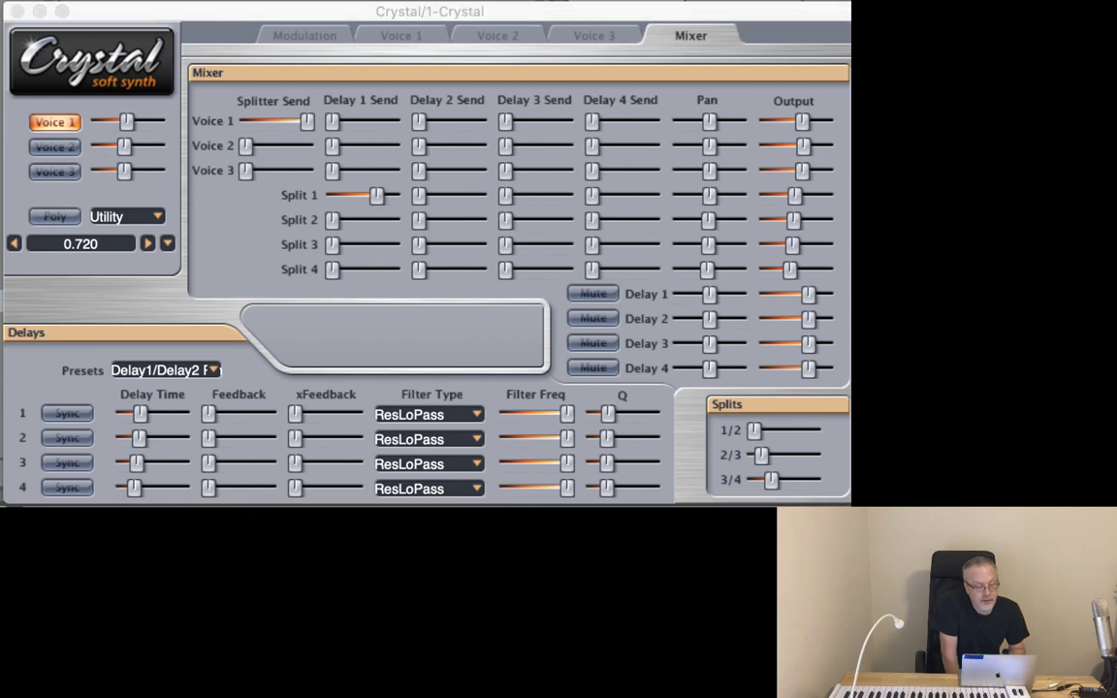
left_click_drag(376, 196, 309, 204)
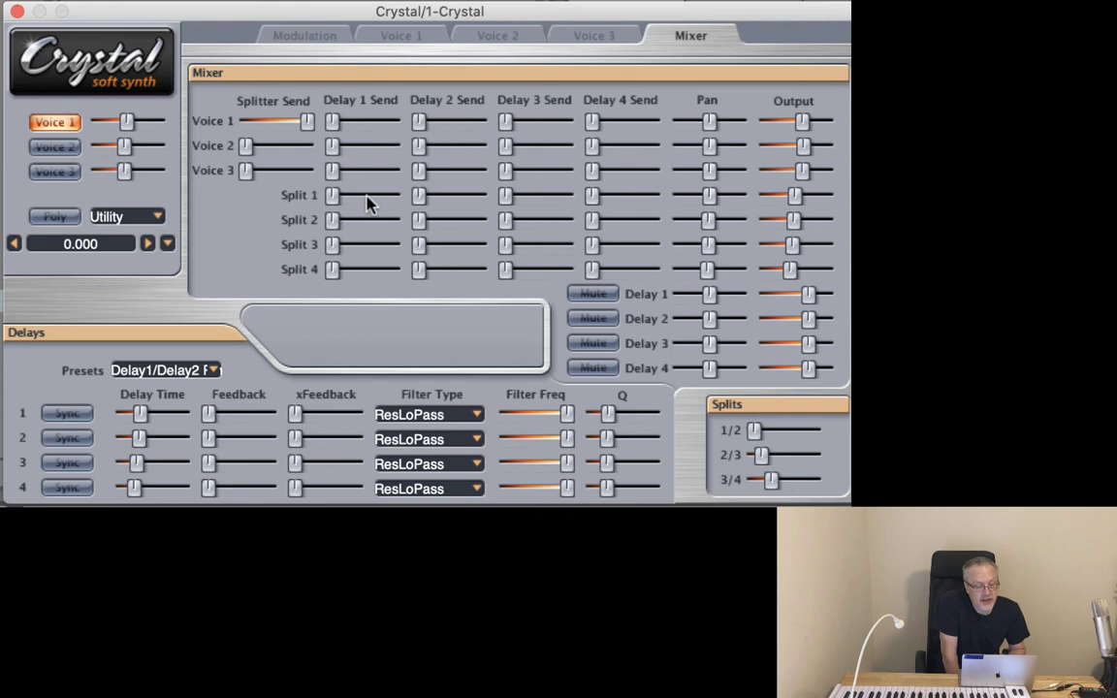
left_click_drag(415, 221, 467, 225)
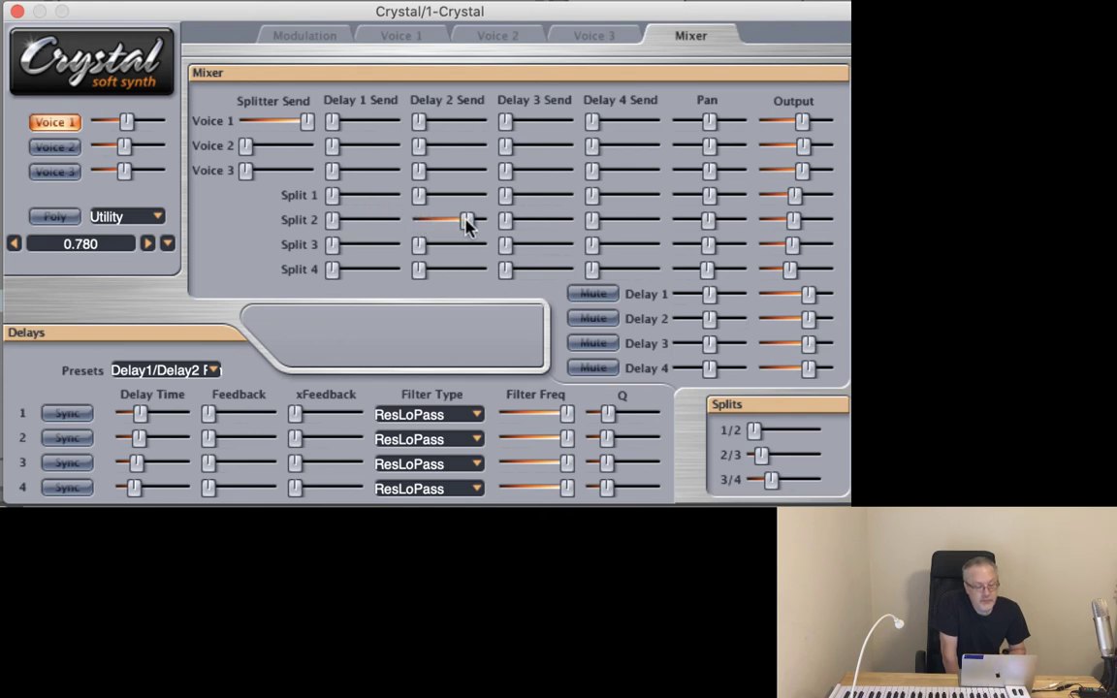
left_click_drag(466, 225, 458, 220)
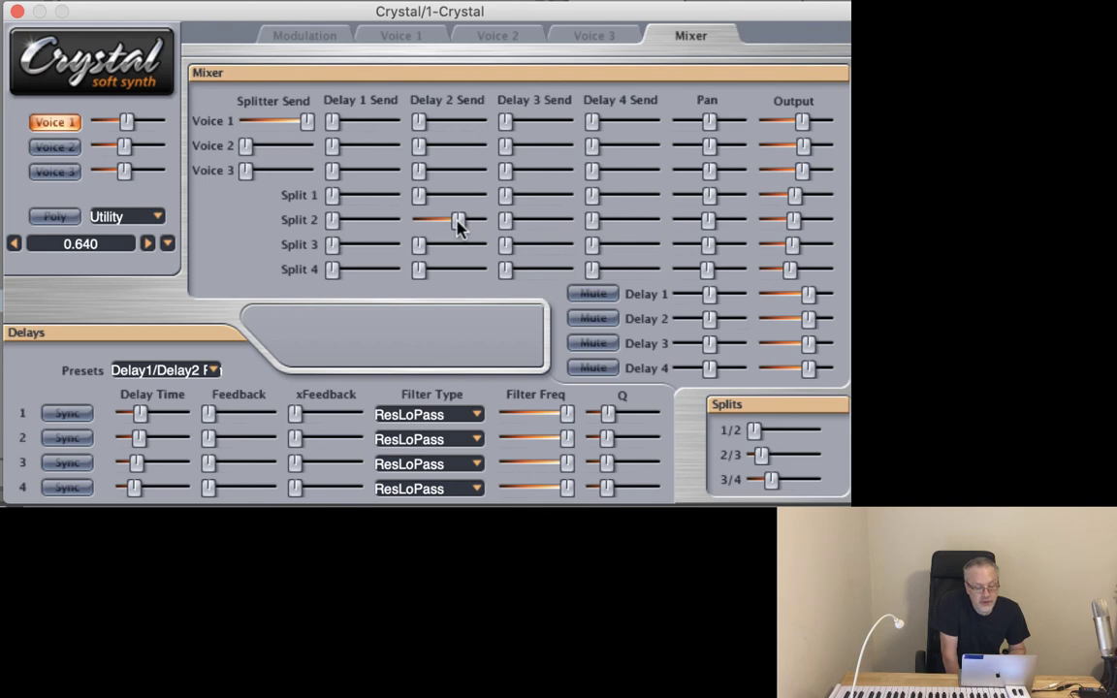
left_click(756, 434)
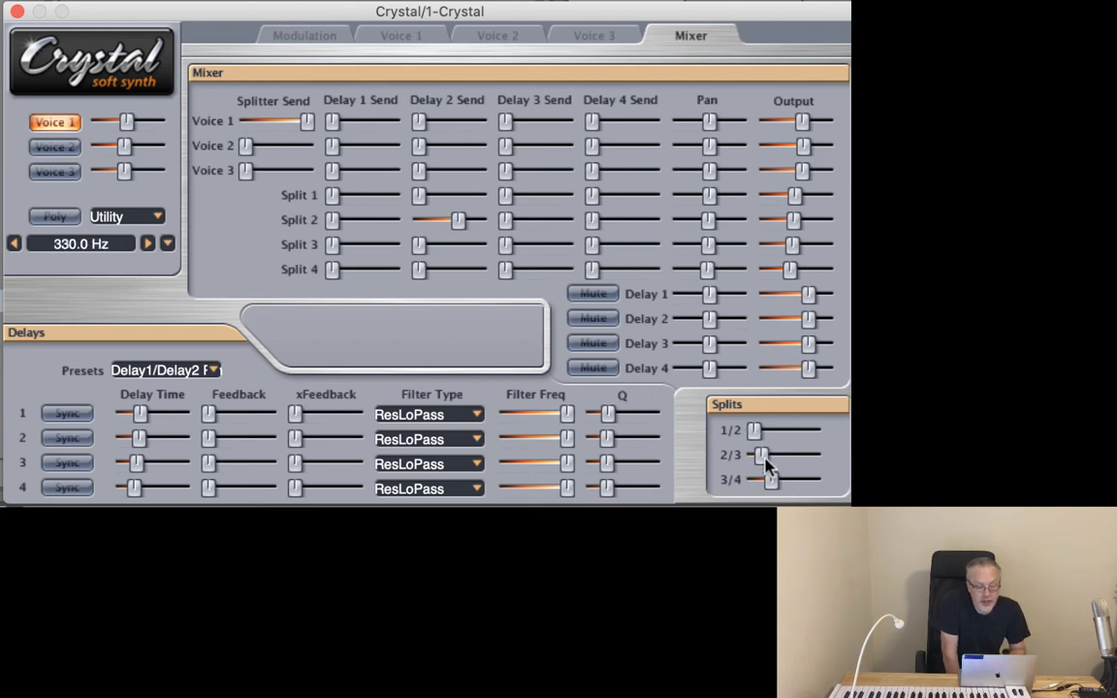
left_click(761, 458)
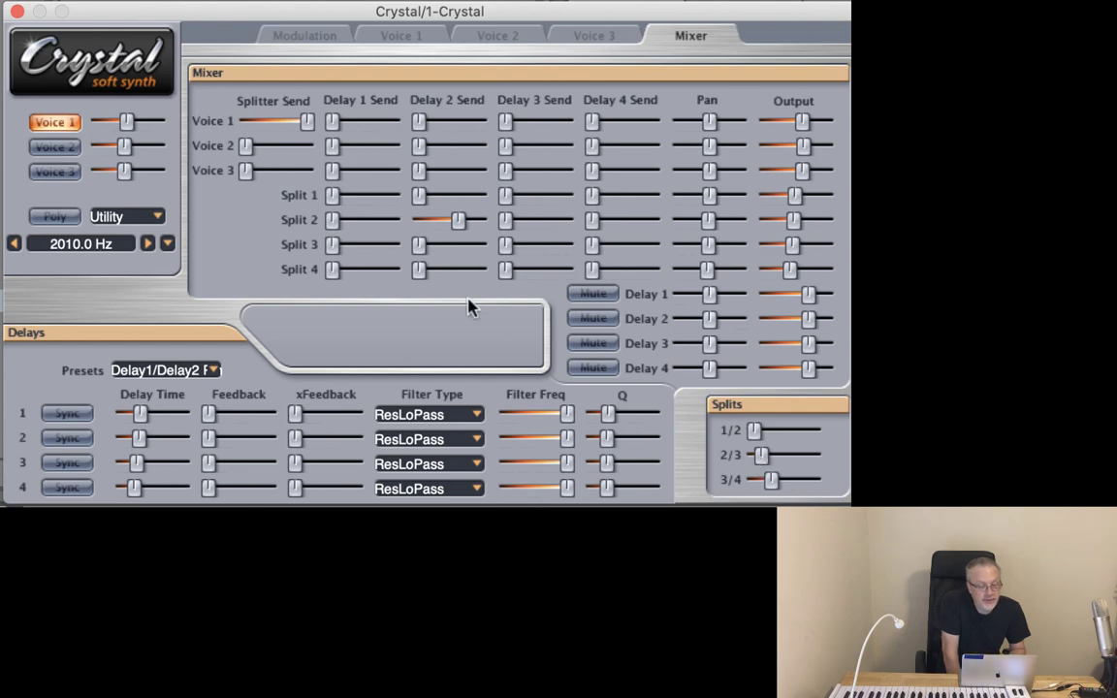
- Zero Split 2's send, audition Split 3 through Delay 3, then send only Split 4 to Delay 4 at 0.880
left_click_drag(458, 220, 349, 193)
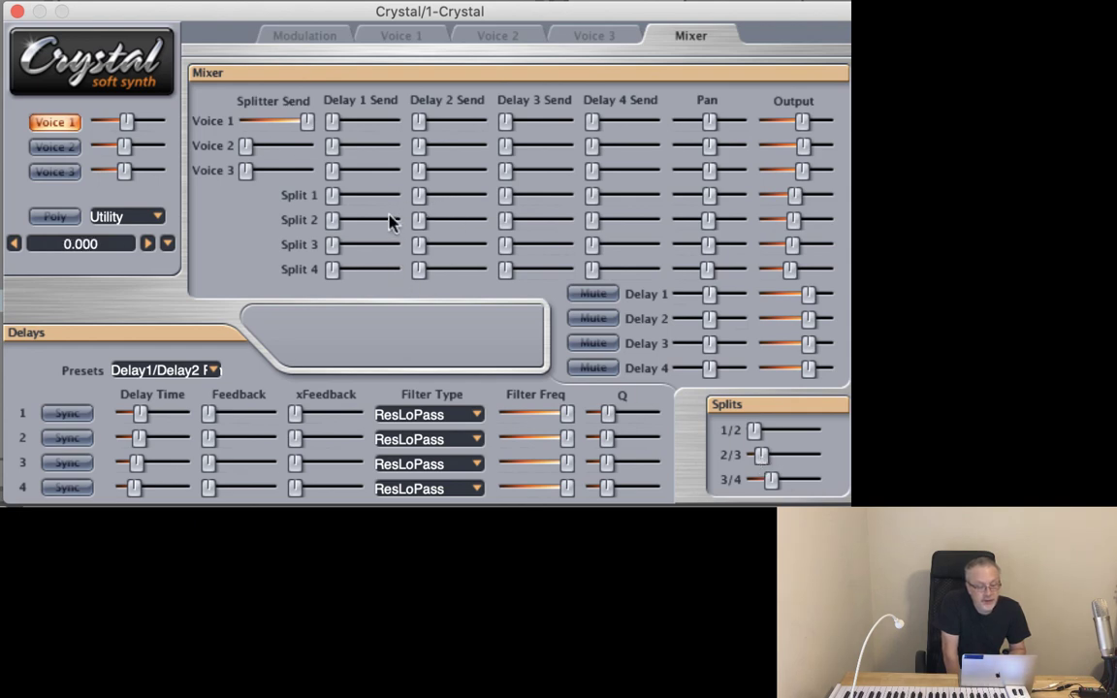
left_click_drag(508, 248, 544, 244)
left_click(759, 454)
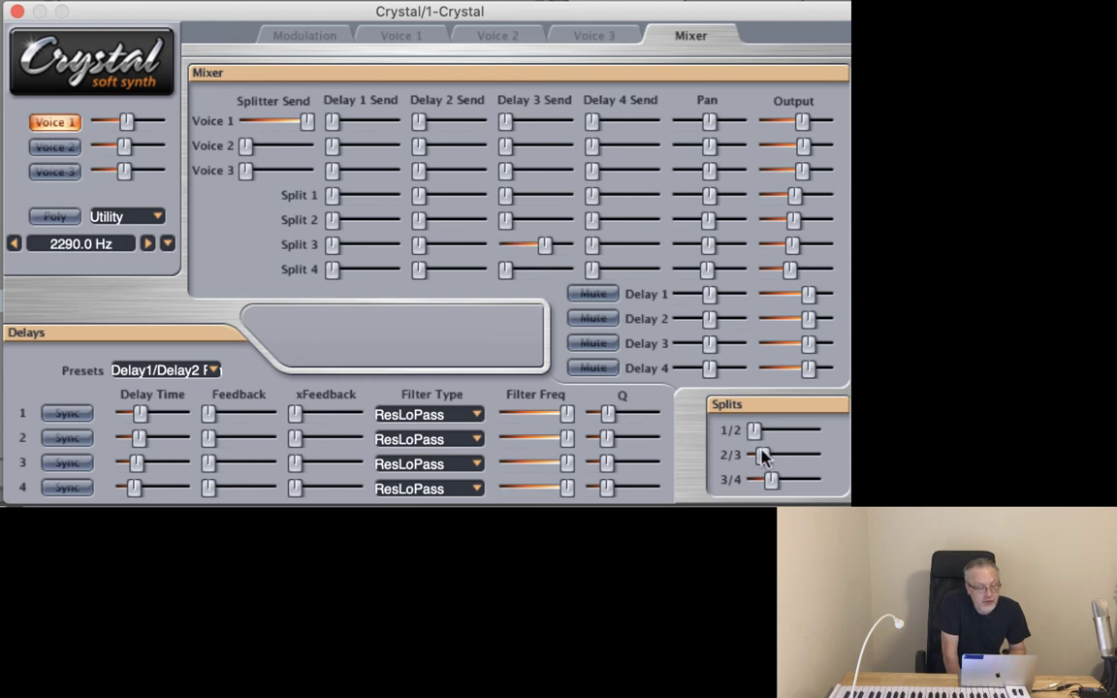
left_click_drag(759, 461, 757, 455)
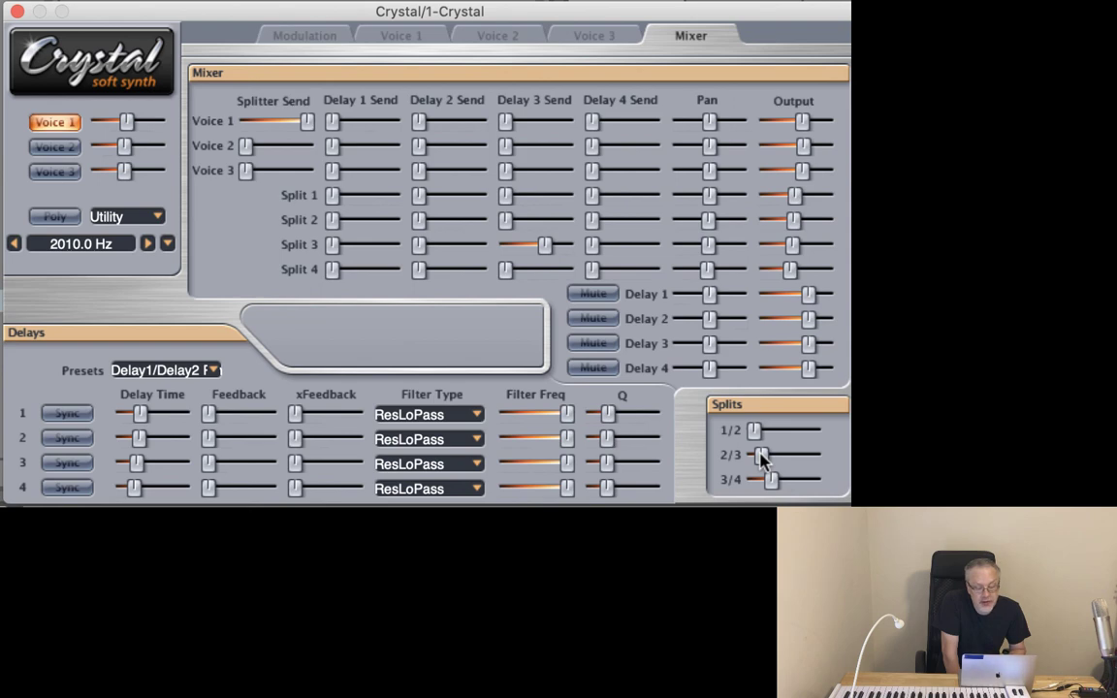
left_click(773, 483)
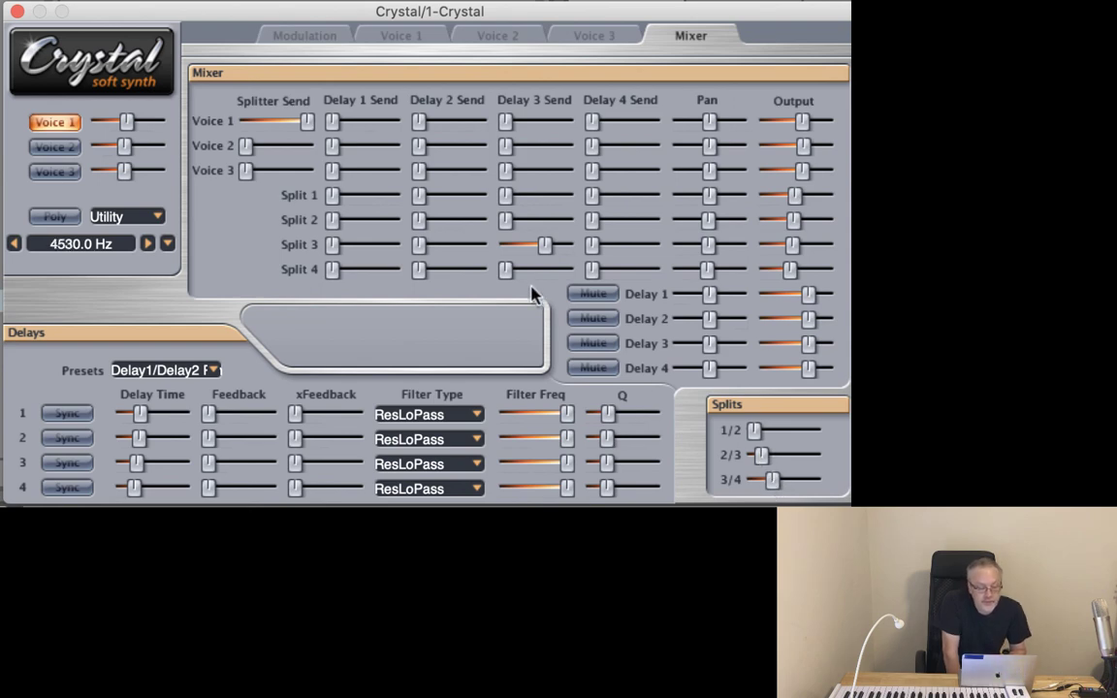
left_click_drag(542, 245, 484, 249)
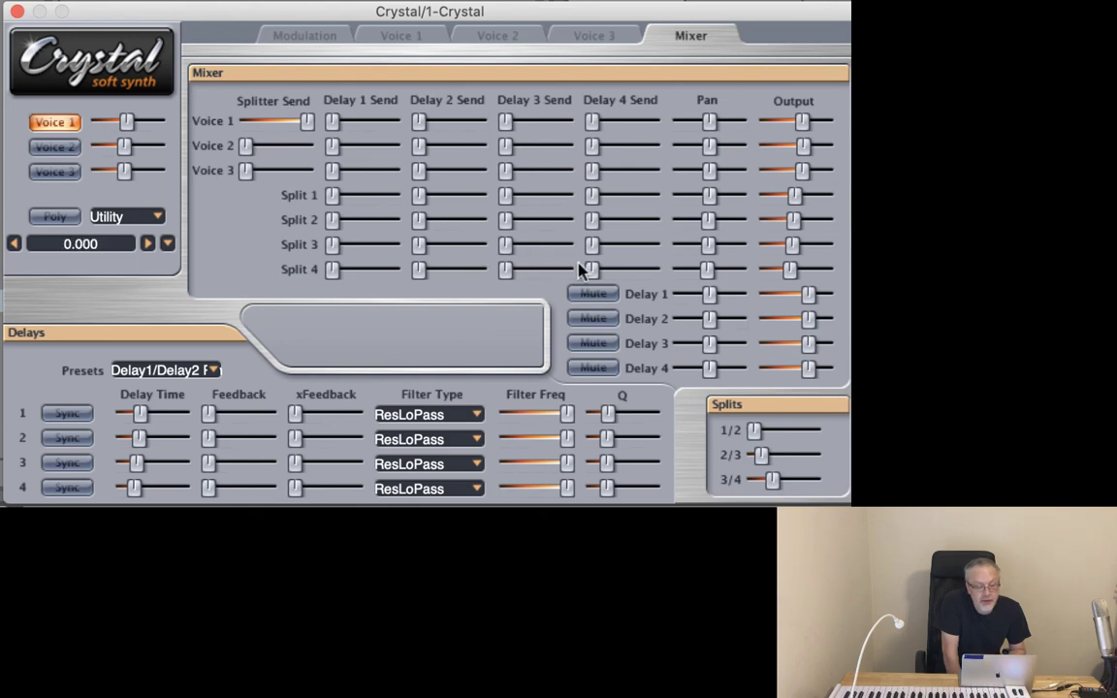
left_click_drag(590, 268, 648, 273)
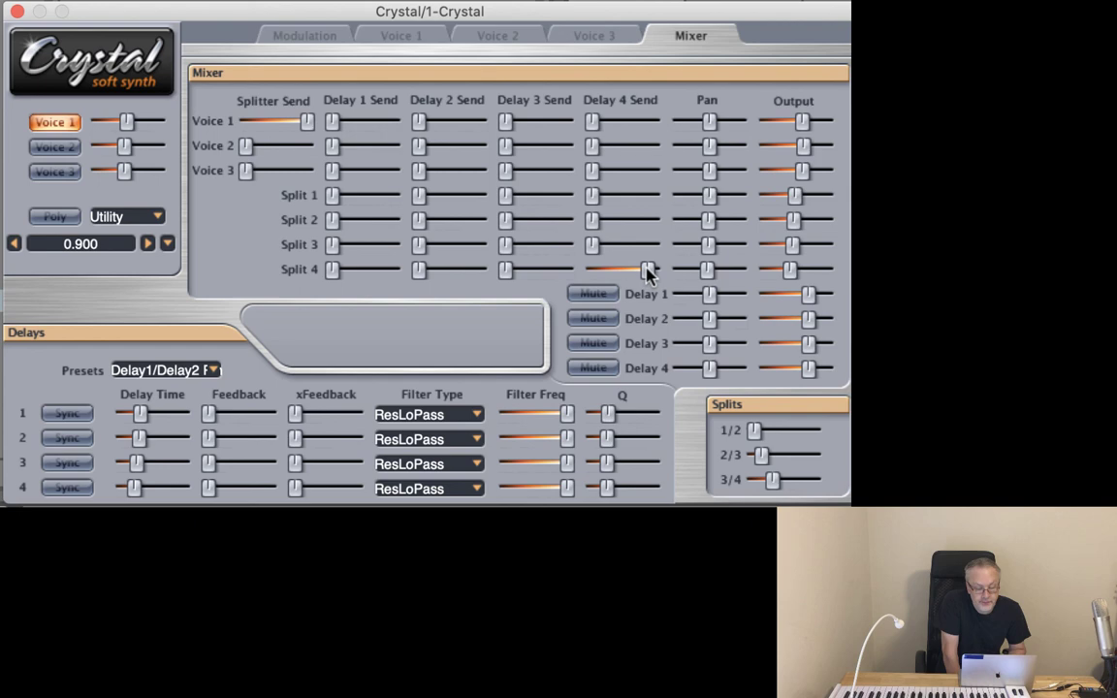
left_click_drag(647, 271, 647, 281)
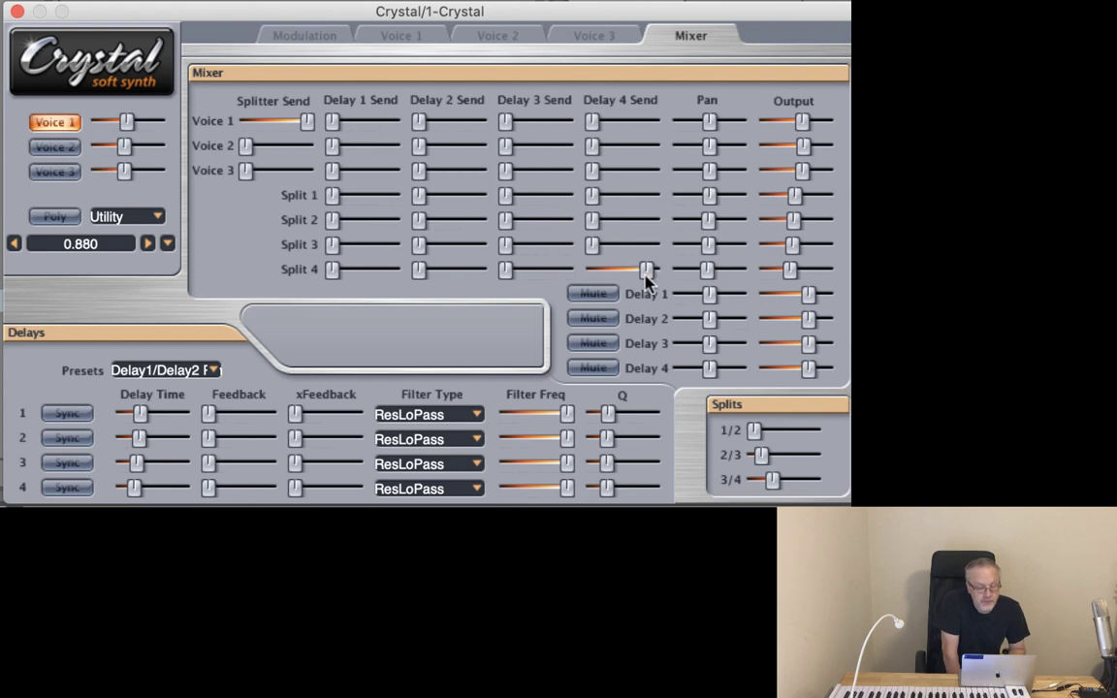